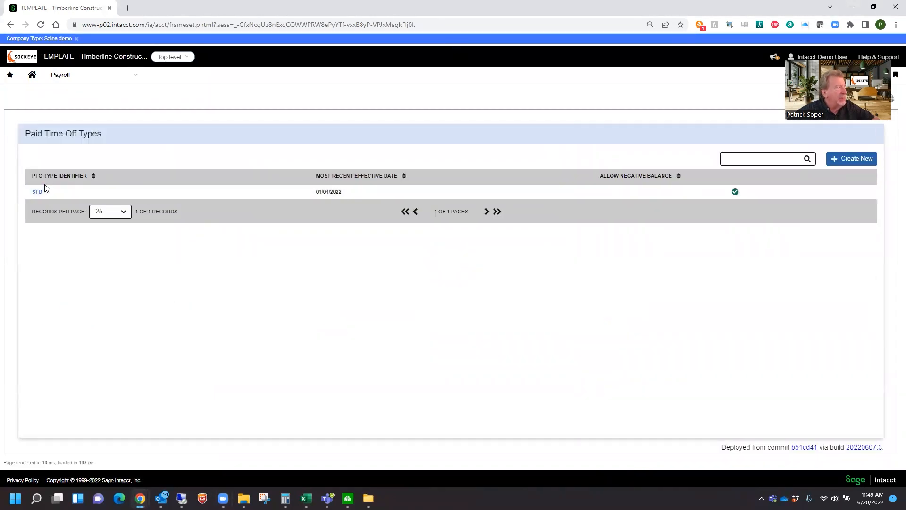
# - Create a new paid time off type with the identifier VAC
pyautogui.click(845, 161)
pyautogui.click(213, 191)
pyautogui.click(213, 191)
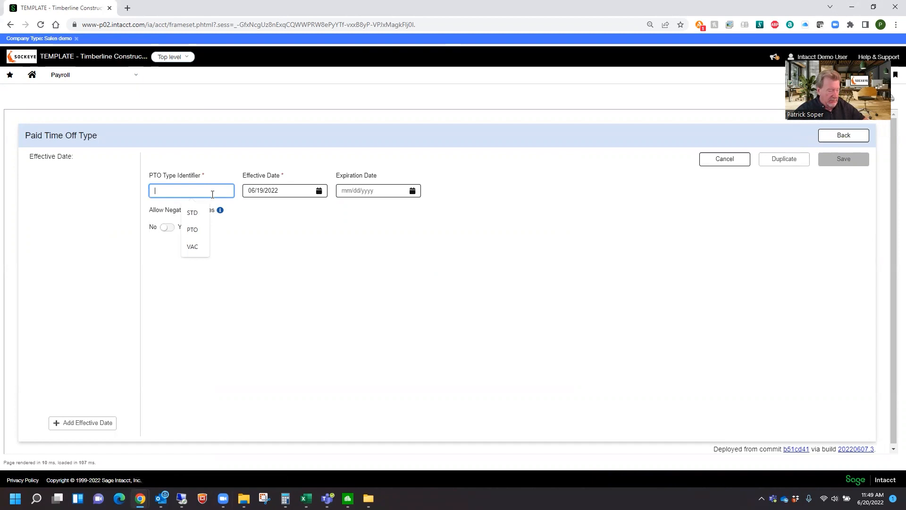
pyautogui.write('VAC')
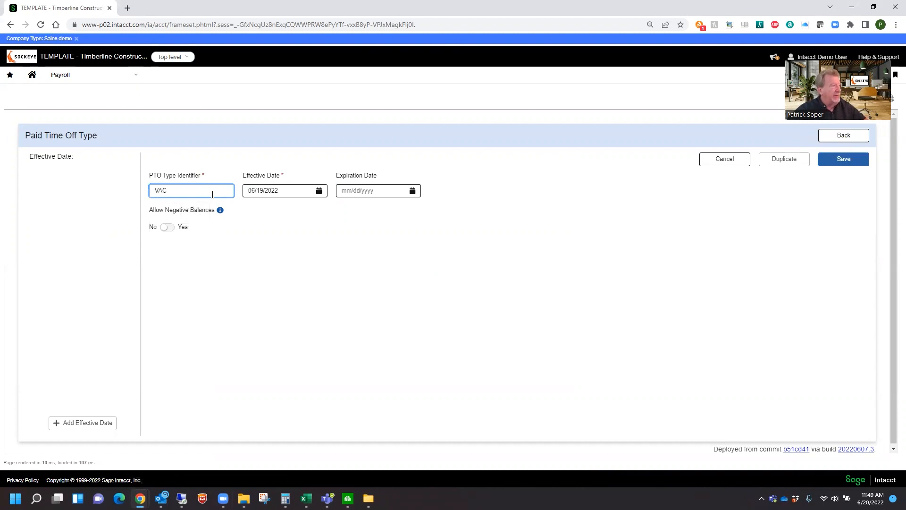
# - Set the VAC time off type's effective date to 01/01/2022
pyautogui.click(318, 191)
pyautogui.click(253, 210)
pyautogui.click(252, 211)
pyautogui.click(253, 211)
pyautogui.click(253, 211)
pyautogui.click(253, 211)
pyautogui.click(253, 211)
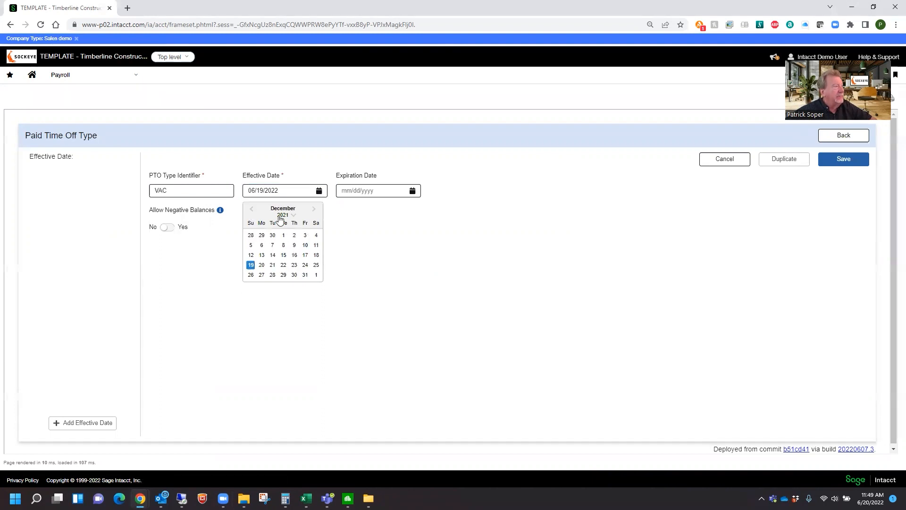
pyautogui.click(314, 210)
pyautogui.click(316, 235)
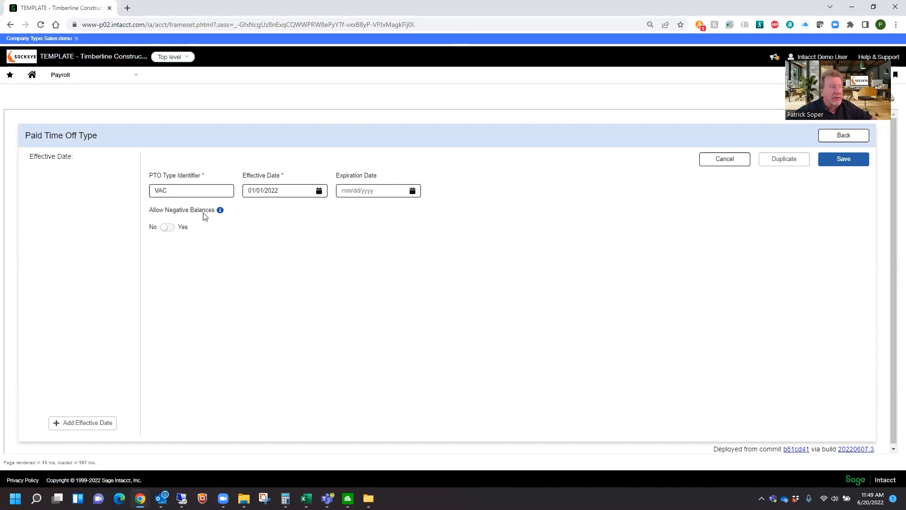
# - Allow negative balances for the VAC time off type, save it and return to the list of types
pyautogui.click(169, 228)
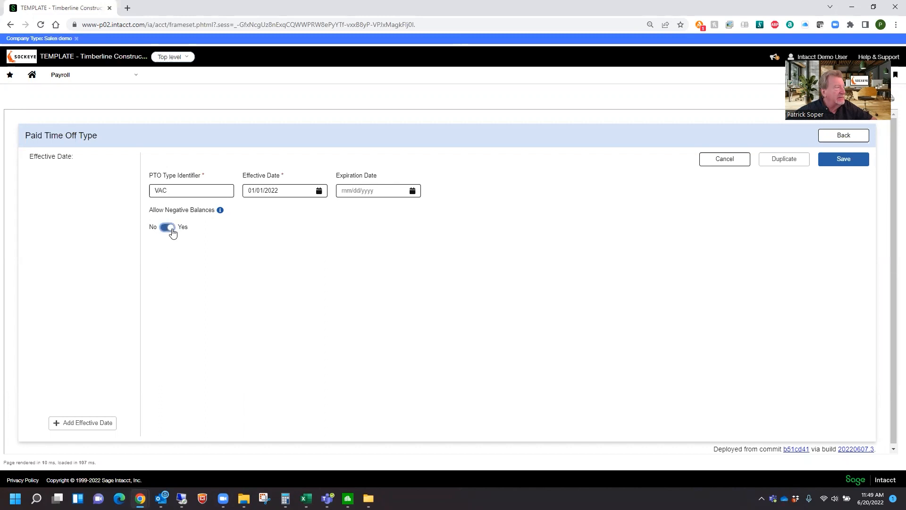
pyautogui.click(840, 160)
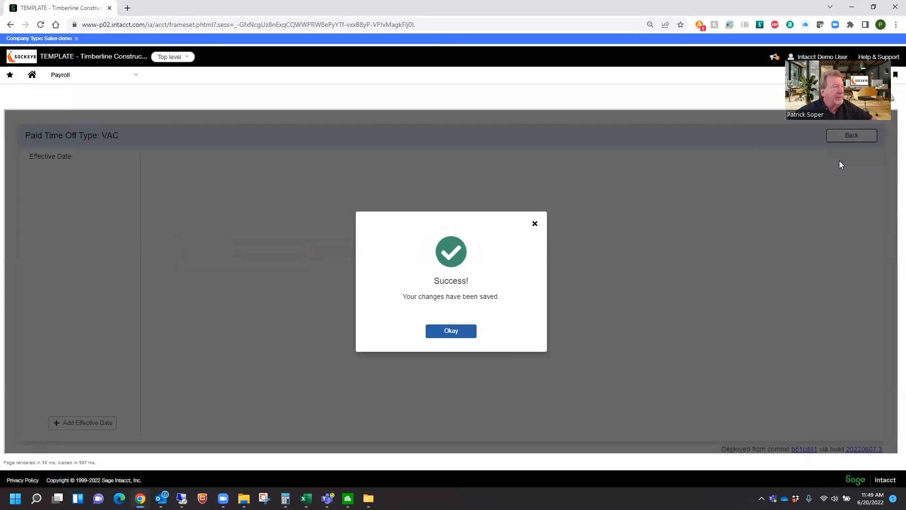
pyautogui.click(456, 334)
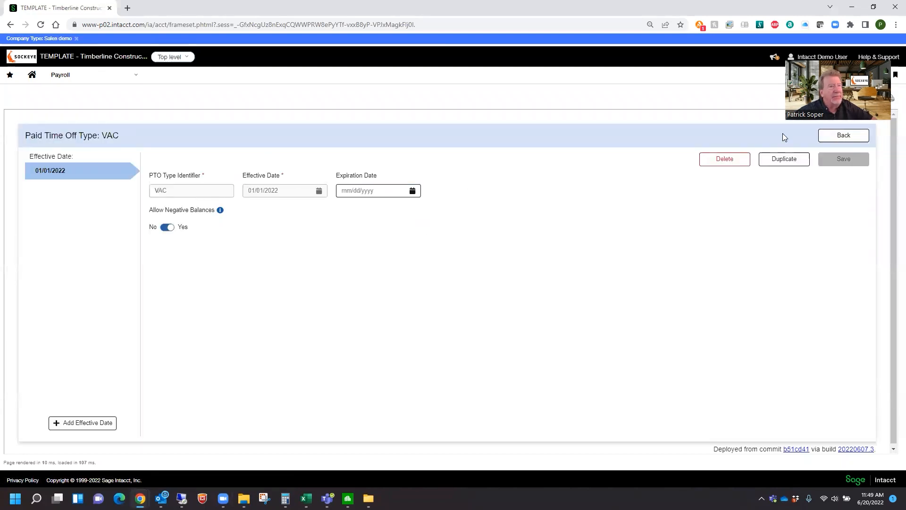
pyautogui.click(835, 136)
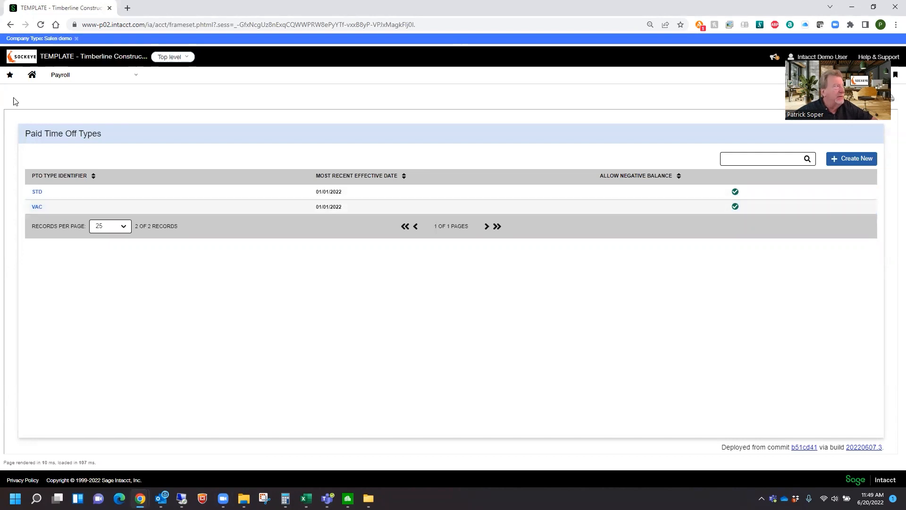
# - Create a new PTO accrual schedule in Payroll with the identifier VAC
pyautogui.click(60, 77)
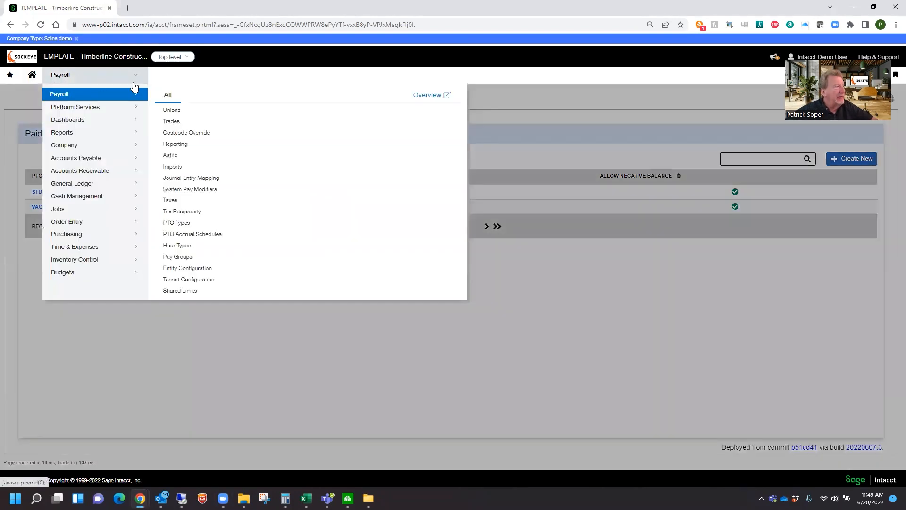
pyautogui.click(192, 235)
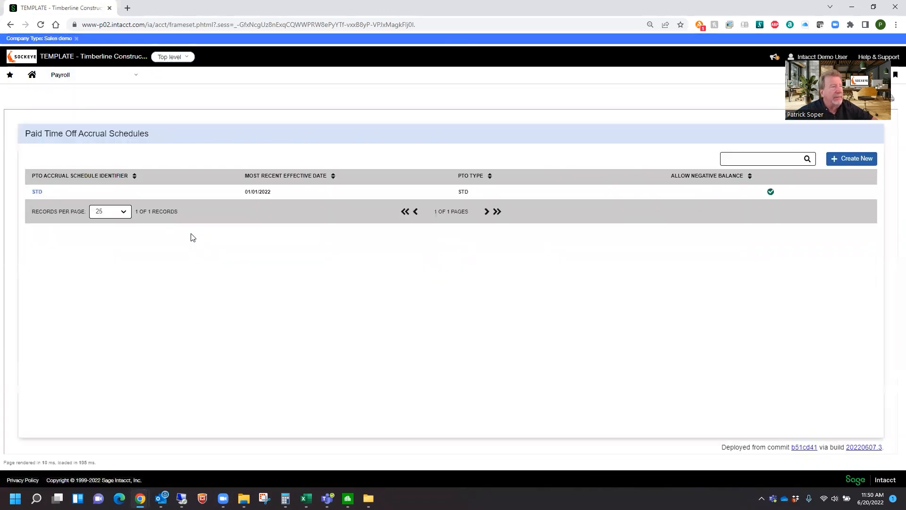
pyautogui.click(853, 160)
pyautogui.click(197, 191)
pyautogui.write('v')
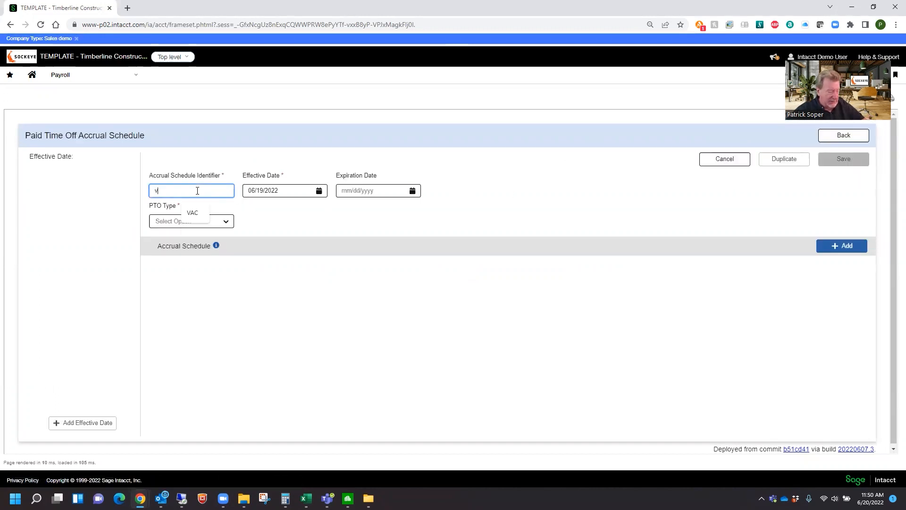
pyautogui.write('ac')
pyautogui.press('BackSpace')
pyautogui.press('BackSpace')
pyautogui.press('BackSpace')
pyautogui.write('VAC')
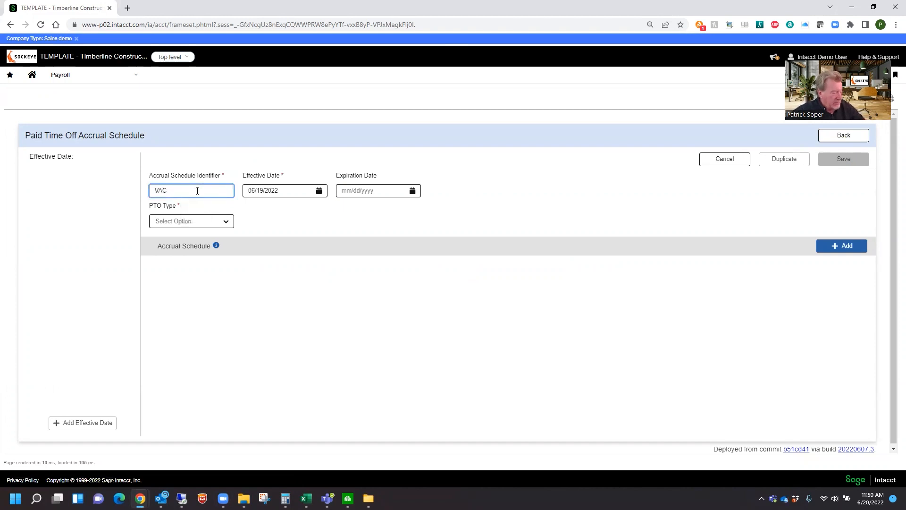
# - Set the accrual schedule's effective date to 01/01/2022 and its PTO type to VAC
pyautogui.press('Tab')
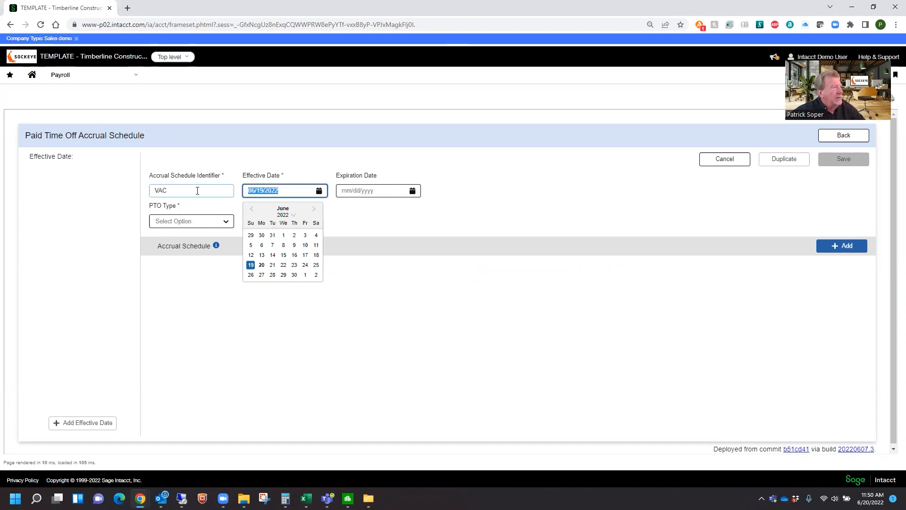
pyautogui.click(251, 209)
pyautogui.click(252, 209)
pyautogui.click(252, 209)
pyautogui.click(251, 209)
pyautogui.click(252, 209)
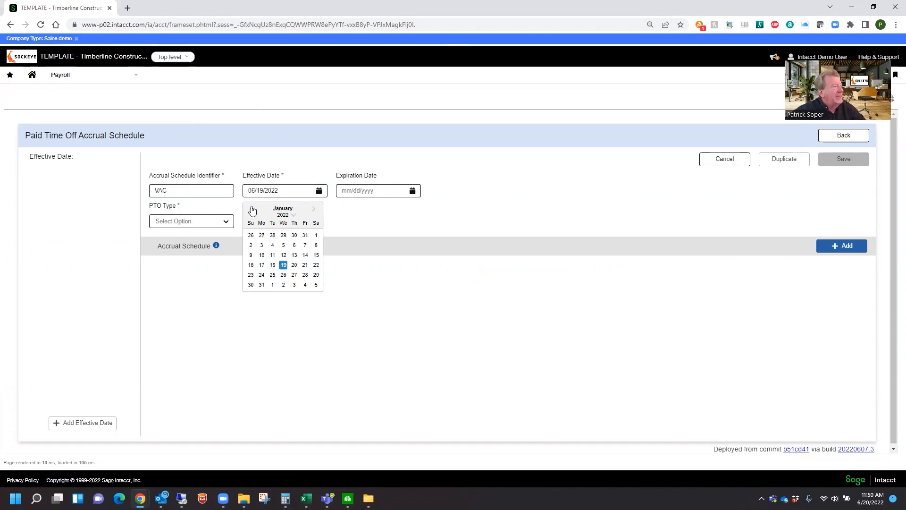
pyautogui.click(316, 235)
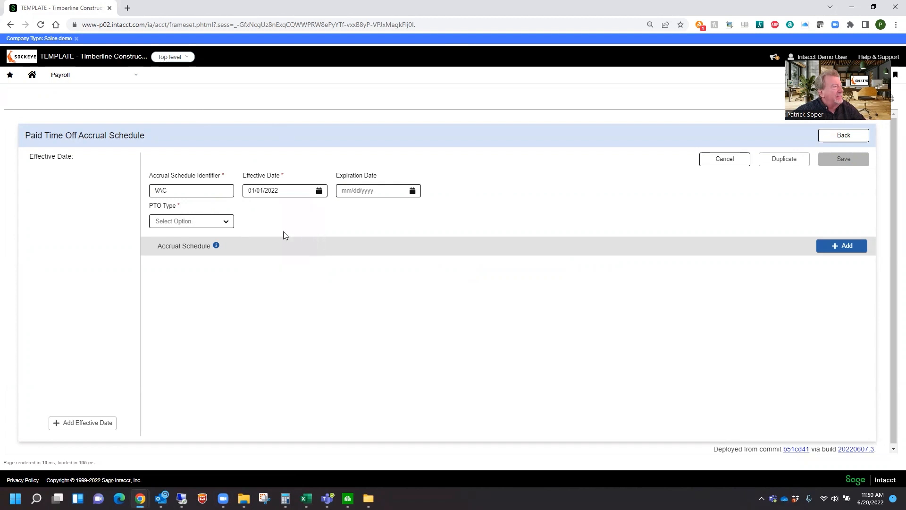
pyautogui.click(227, 224)
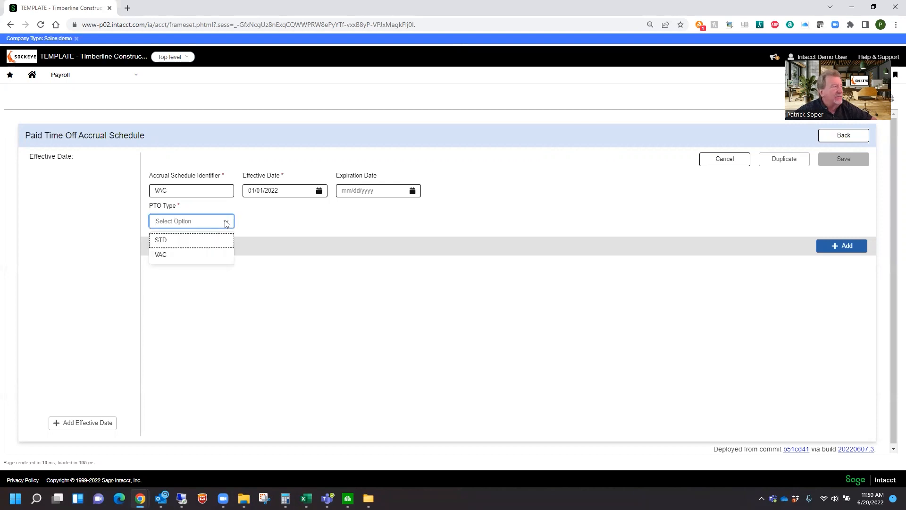
pyautogui.click(165, 260)
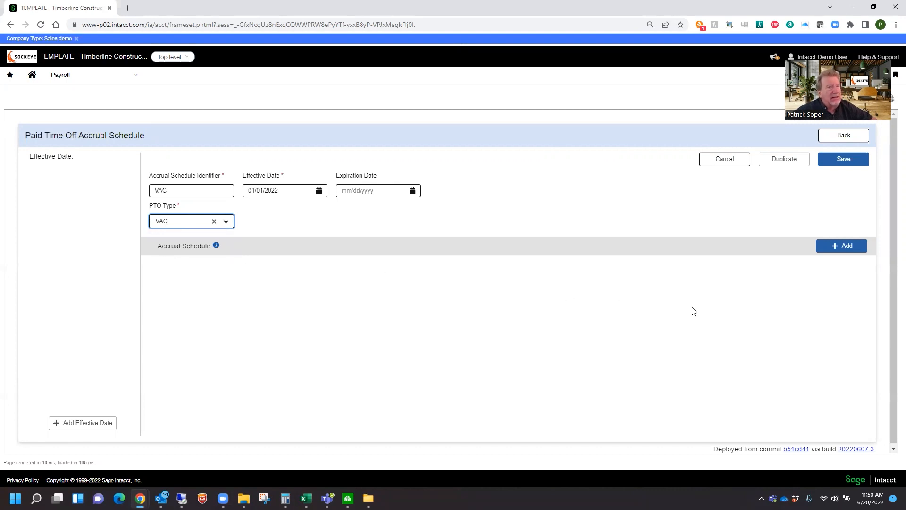
# - Add a years-of-service tier to the accrual schedule with a maximum of 40 hours per year
pyautogui.click(844, 248)
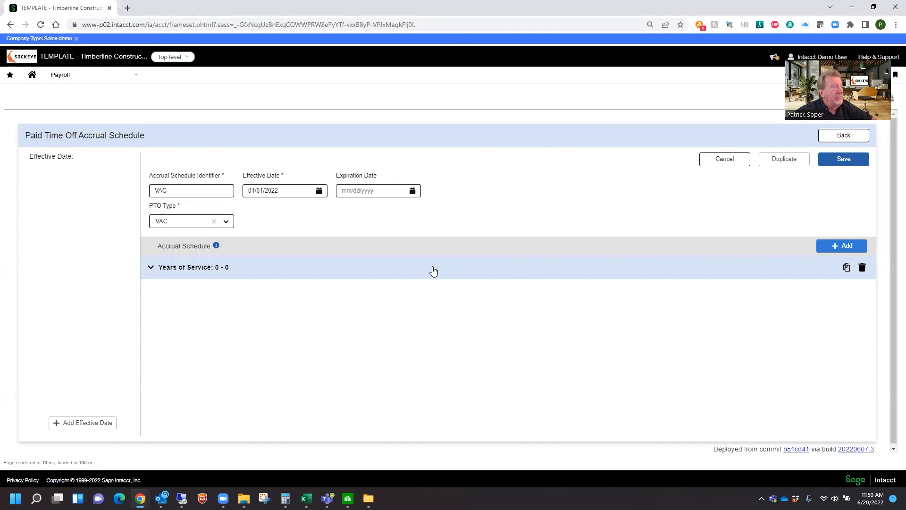
pyautogui.click(150, 268)
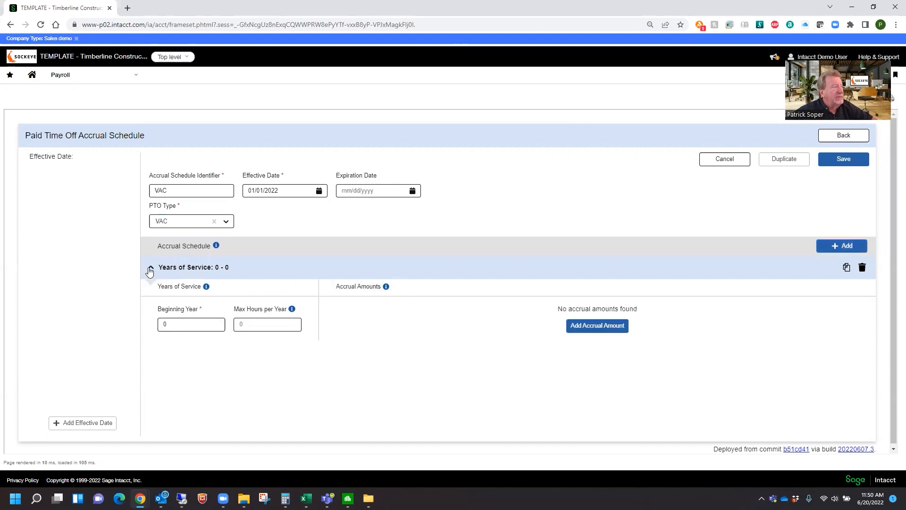
pyautogui.click(178, 323)
pyautogui.click(267, 327)
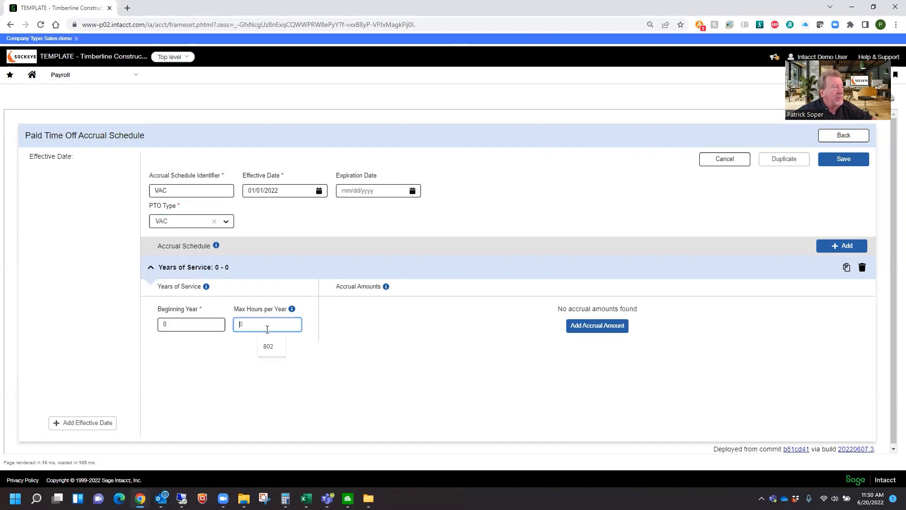
pyautogui.write('40')
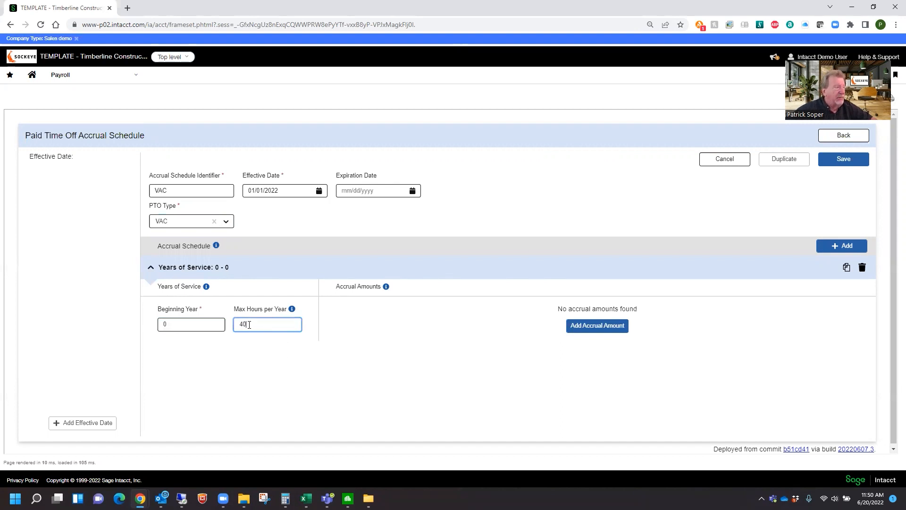
# - Add an accrual amount of 0.0192 per hour for the REG hour type to the years-of-service tier
pyautogui.click(600, 326)
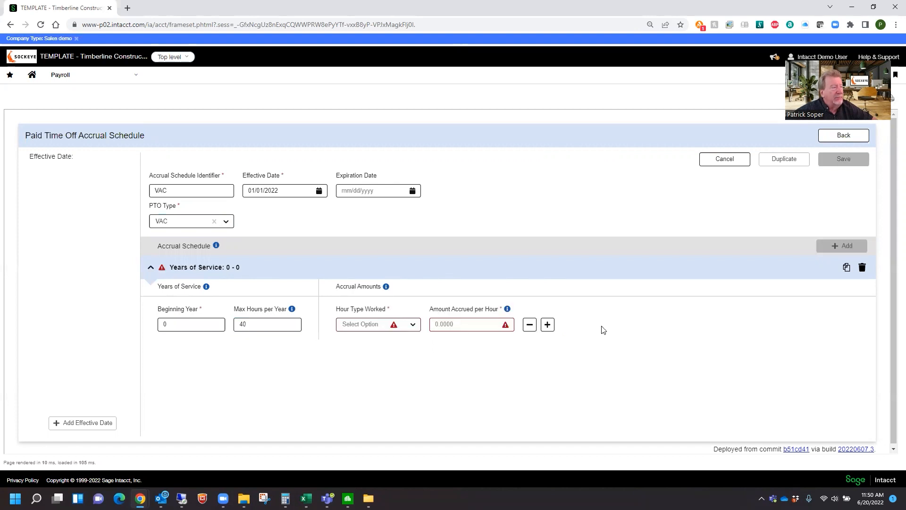
pyautogui.click(365, 325)
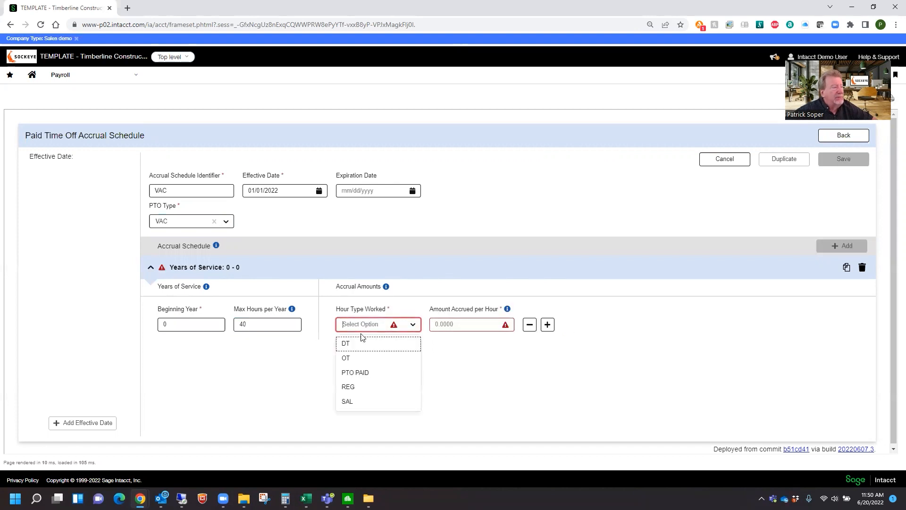
pyautogui.click(348, 387)
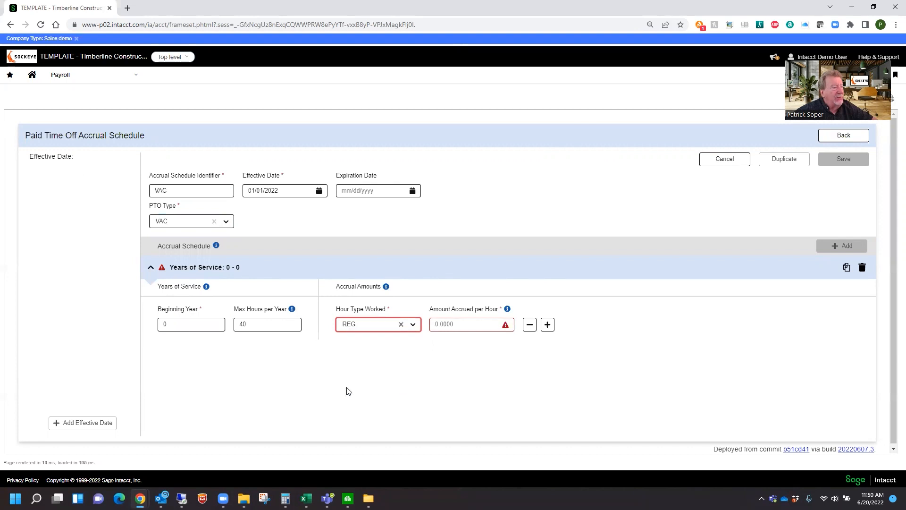
pyautogui.click(464, 326)
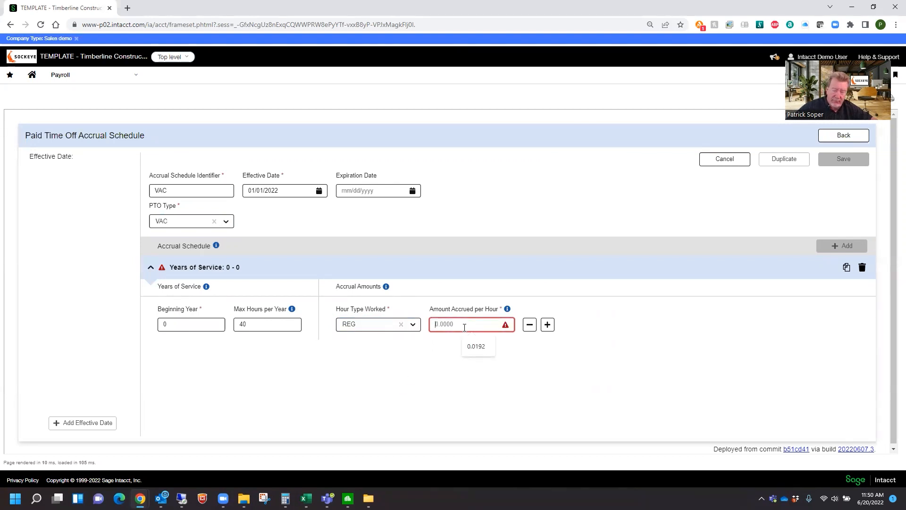
pyautogui.write('.0100')
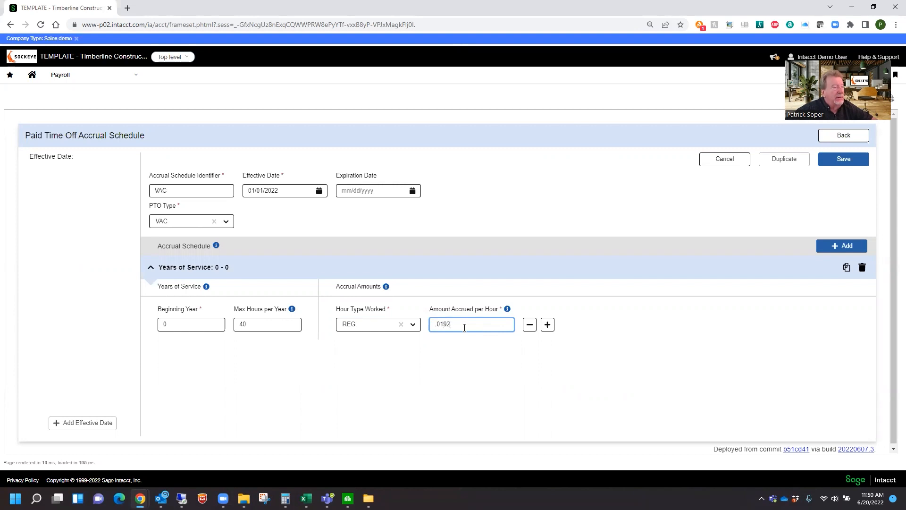
pyautogui.press('Tab')
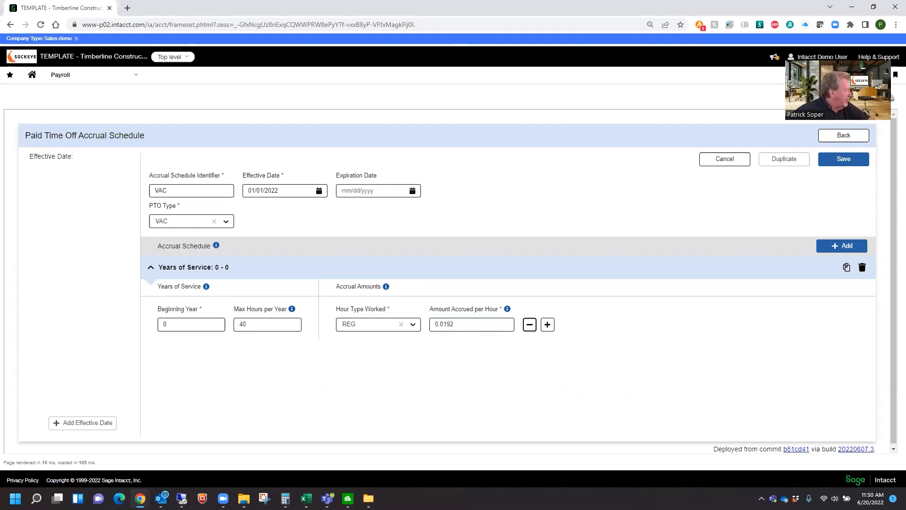
# - Check the hourly accrual rate in Calculator by computing 40 ÷ 52 ÷ 40, and close Calculator
pyautogui.press('XF86Calculator')
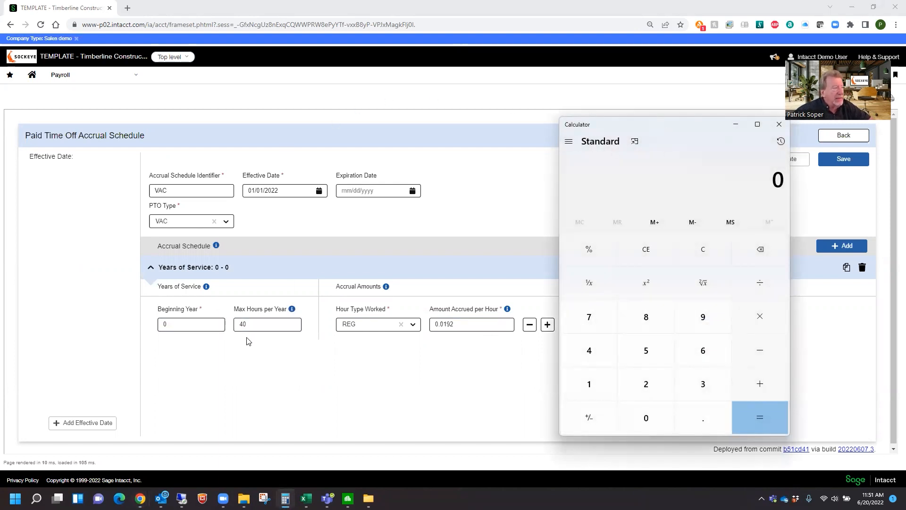
pyautogui.write('40 ÷ ')
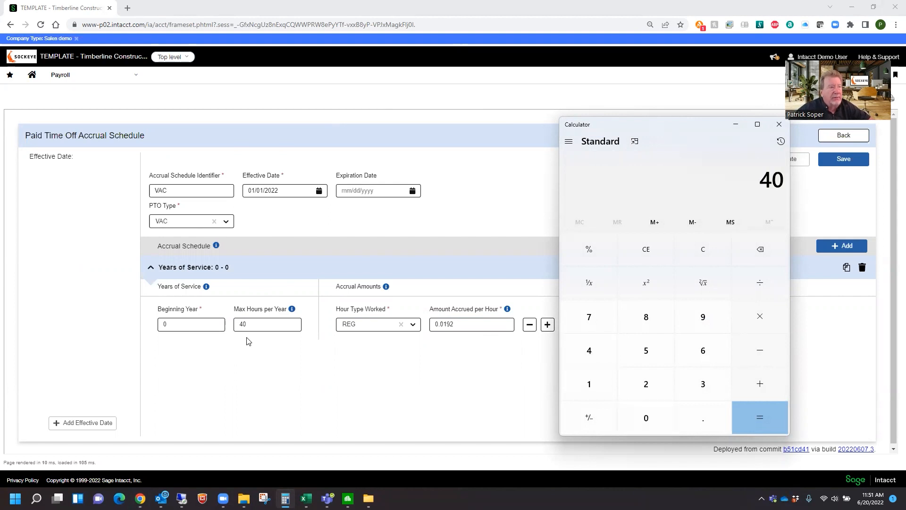
pyautogui.write('52')
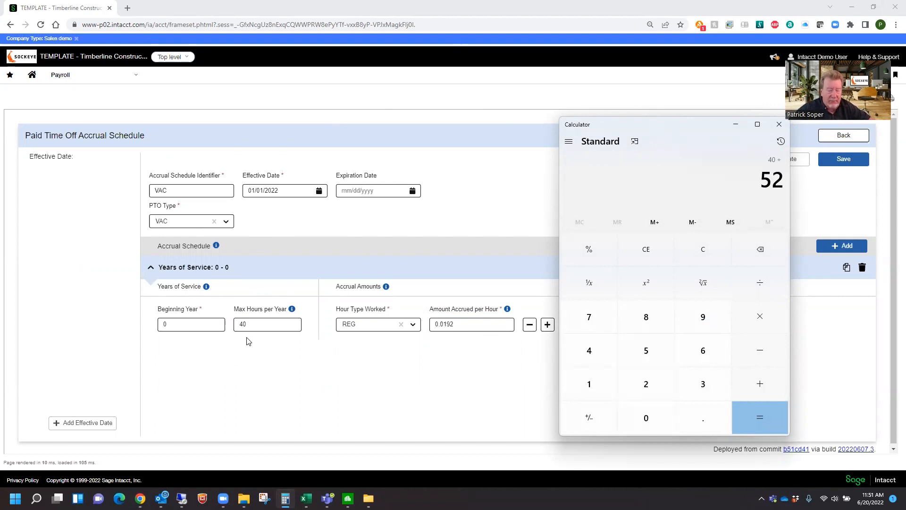
pyautogui.press('/')
pyautogui.write('40')
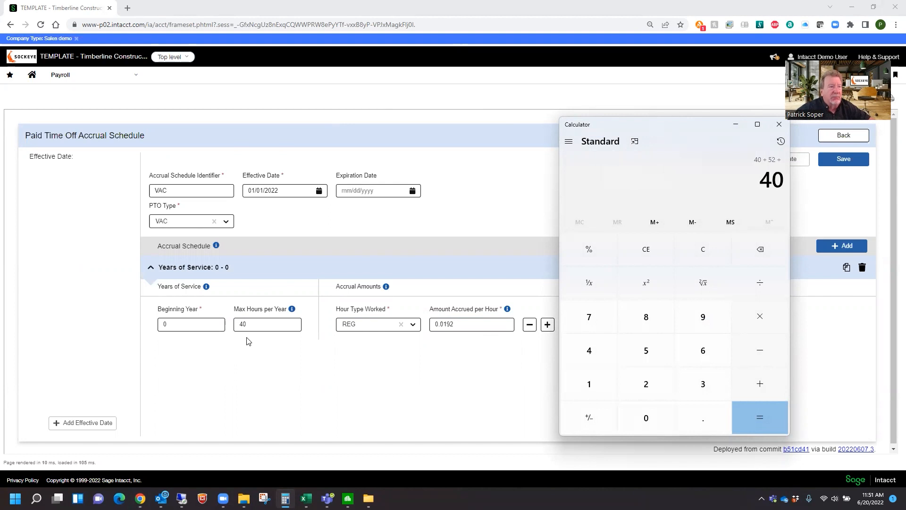
pyautogui.press('Return')
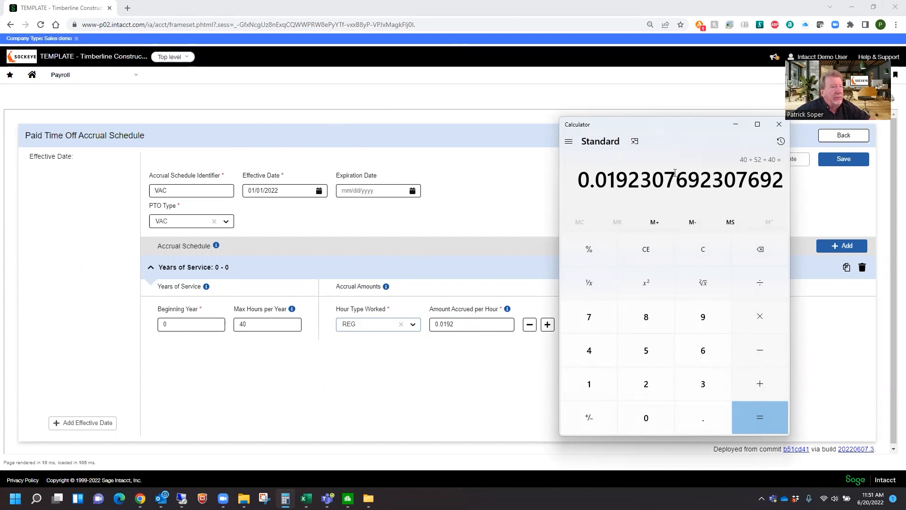
pyautogui.click(779, 124)
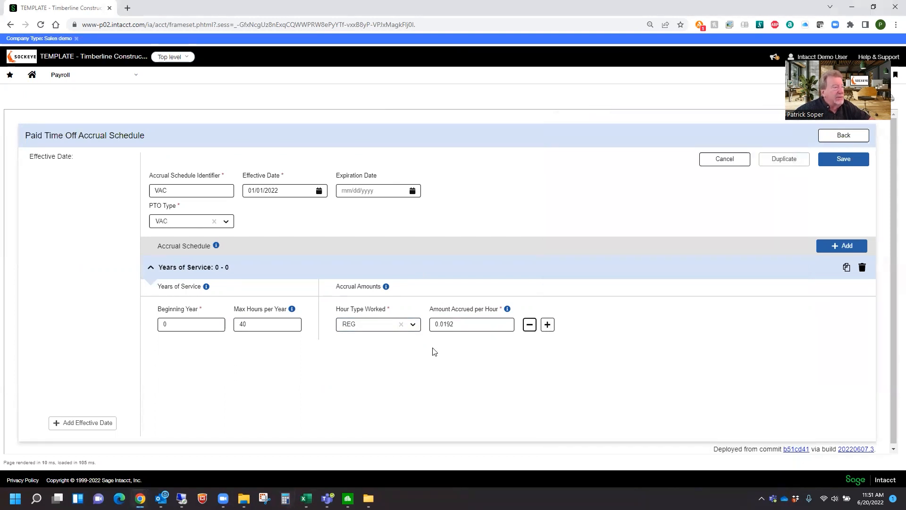
# - Add a second accrual amount of 0.0192 per hour for the OT hour type
pyautogui.click(547, 324)
pyautogui.click(377, 344)
pyautogui.click(358, 377)
pyautogui.click(468, 344)
pyautogui.write('.0192')
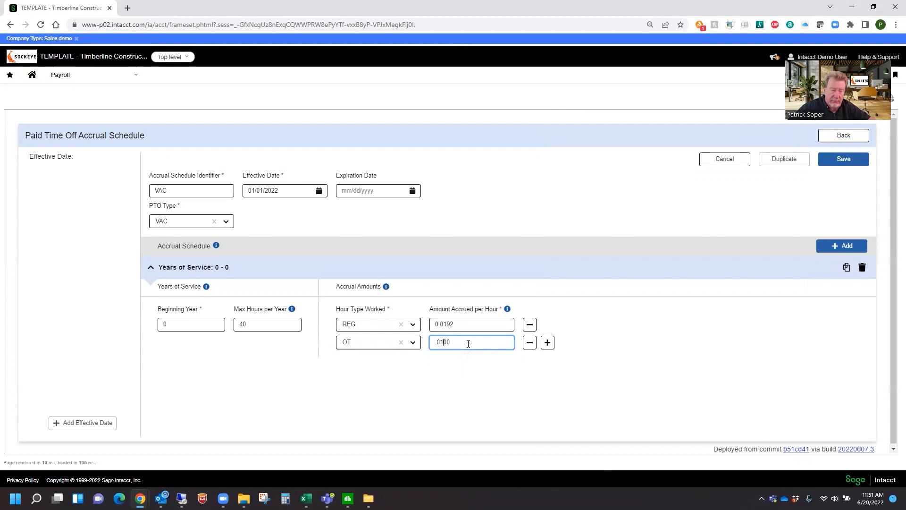
# - Add a third accrual amount of 0.0192 per hour for the DT hour type to the first years-of-service tier
pyautogui.click(547, 342)
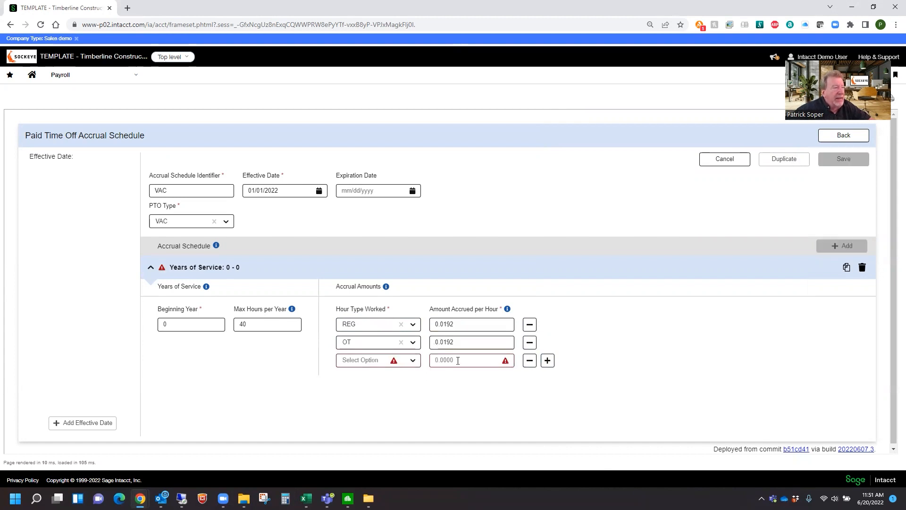
pyautogui.click(409, 363)
pyautogui.click(355, 380)
pyautogui.click(464, 364)
pyautogui.write('.0192')
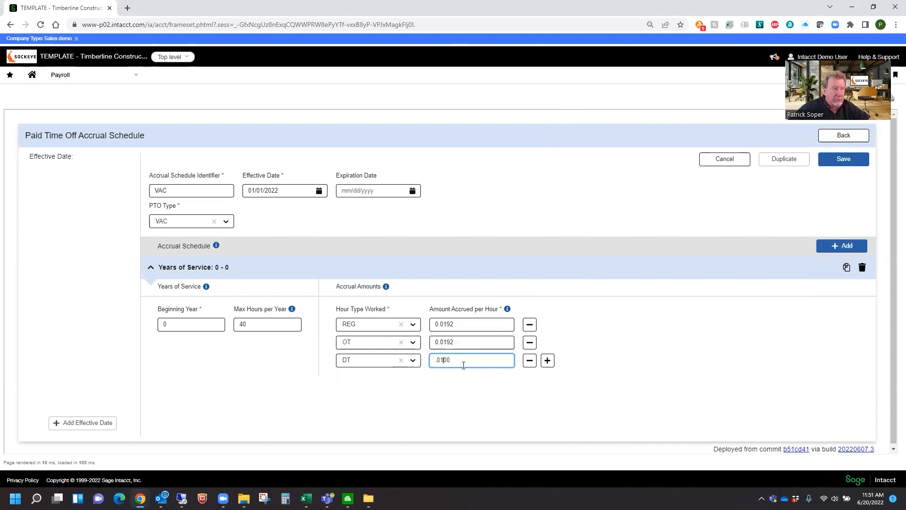
# - Add a fourth accrual amount of 0.0192 per hour for the SAL hour type to the first tier
pyautogui.click(548, 359)
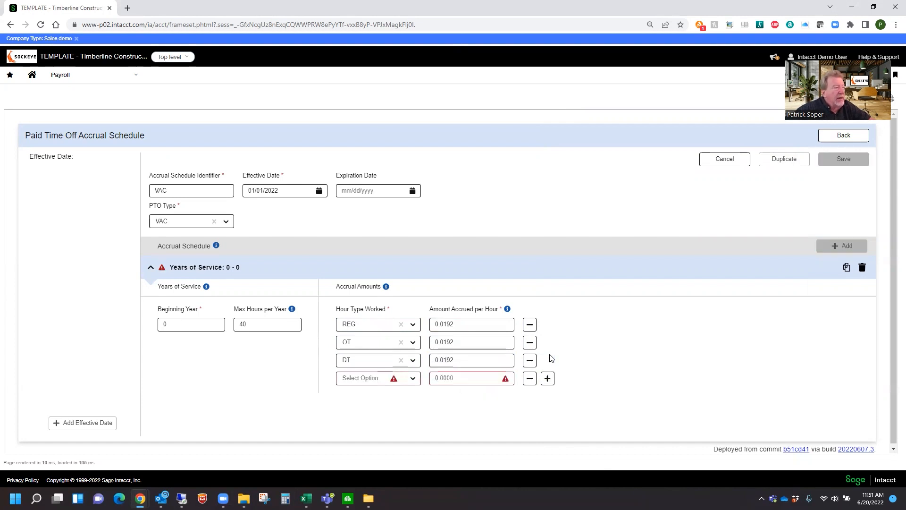
pyautogui.click(414, 377)
pyautogui.click(367, 412)
pyautogui.click(453, 379)
pyautogui.write('.0192')
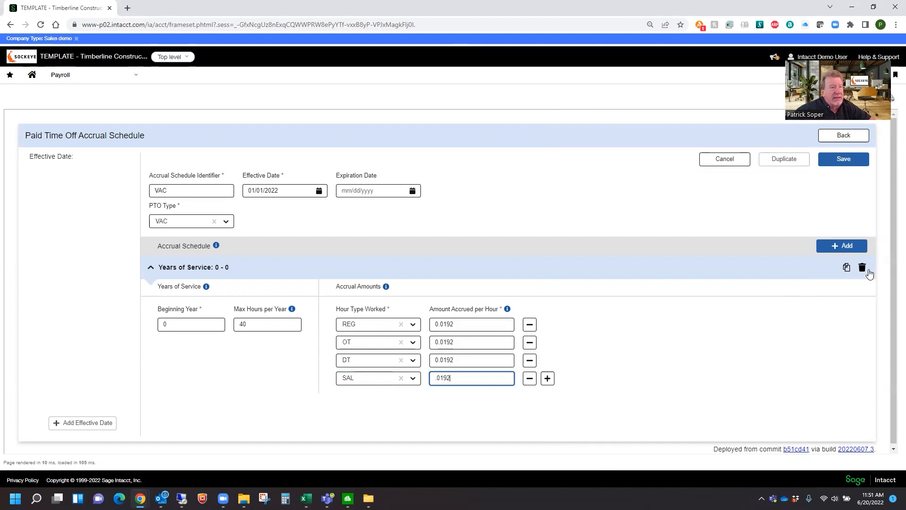
# - Add a second years-of-service tier beginning at year 1 with a maximum of 80 hours per year
pyautogui.click(842, 245)
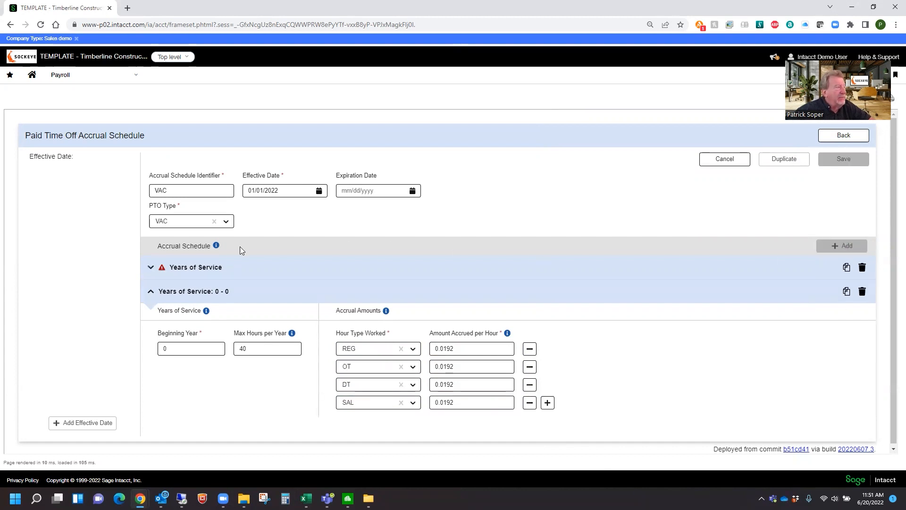
pyautogui.click(151, 268)
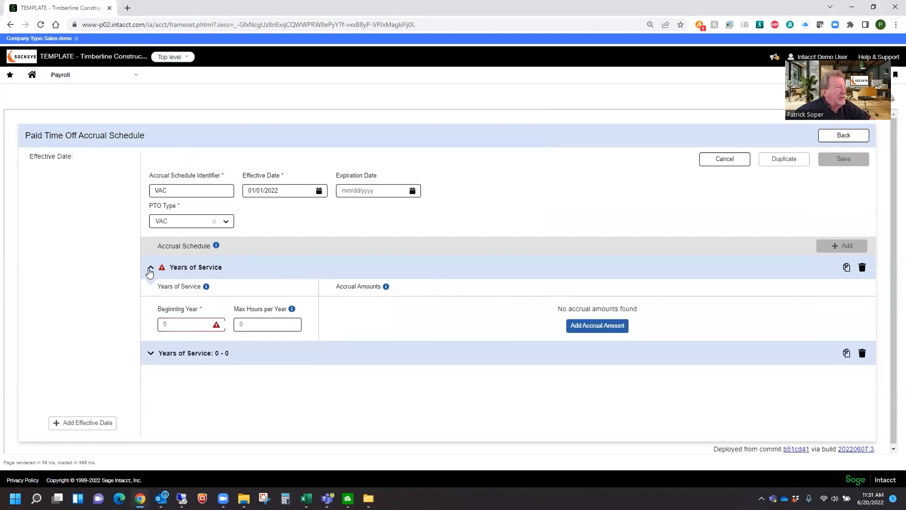
pyautogui.click(160, 322)
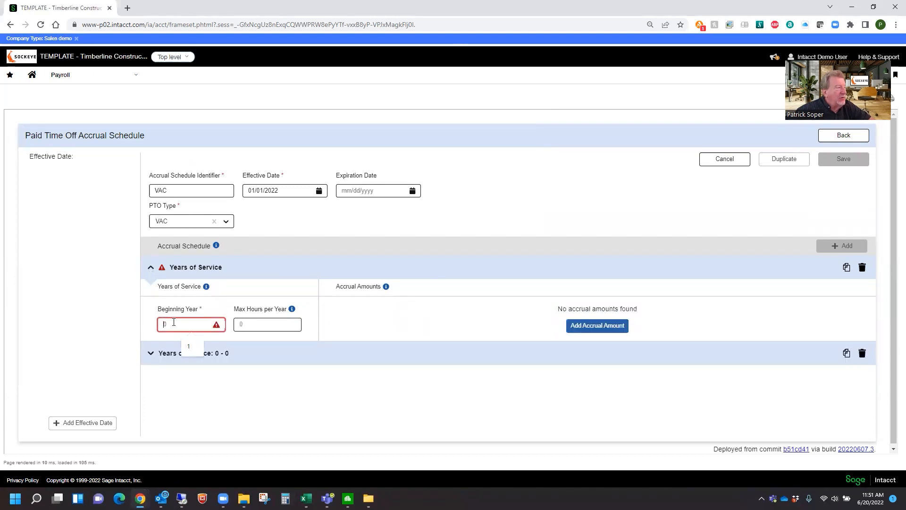
pyautogui.click(187, 345)
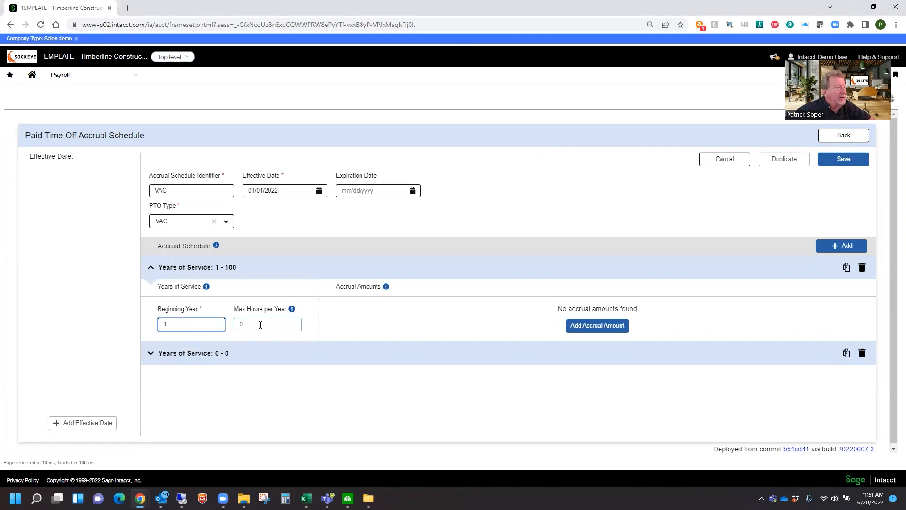
pyautogui.click(261, 324)
pyautogui.write('80')
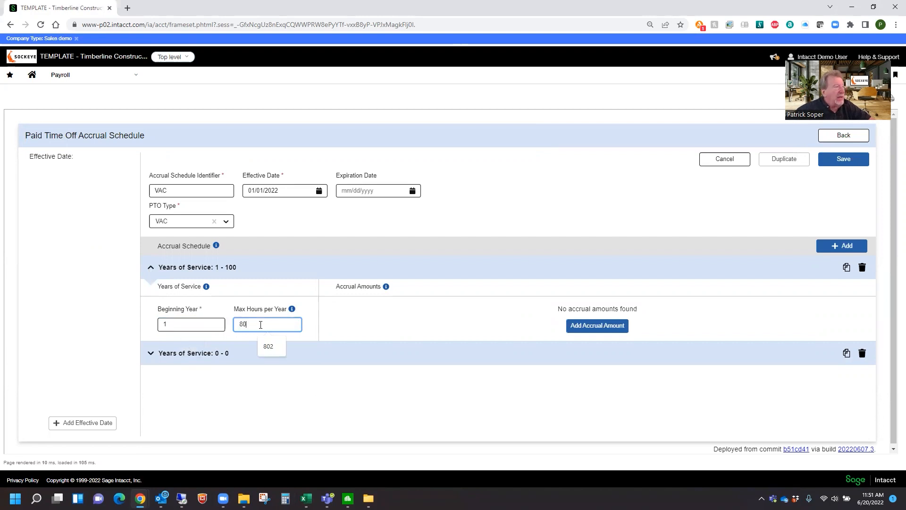
# - Add an accrual amount of 0.0385 per hour for the REG hour type to the tier beginning at year 1
pyautogui.click(597, 329)
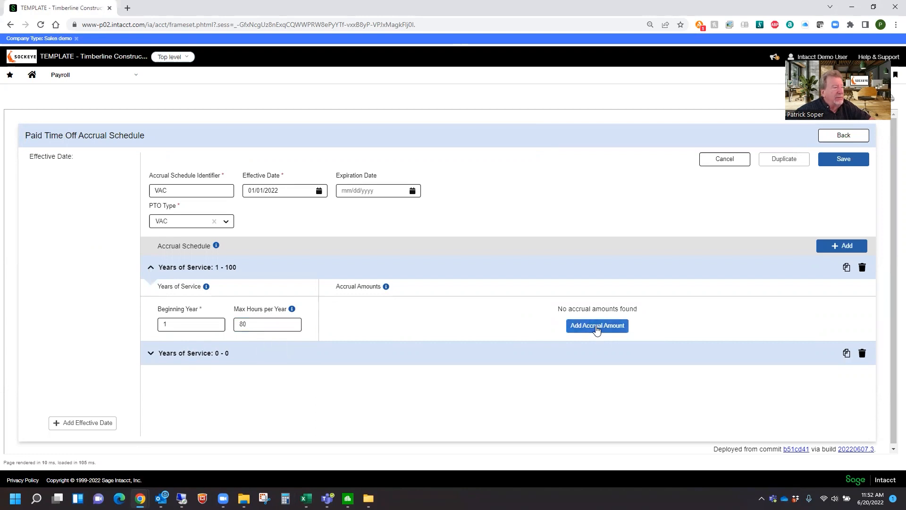
pyautogui.click(368, 324)
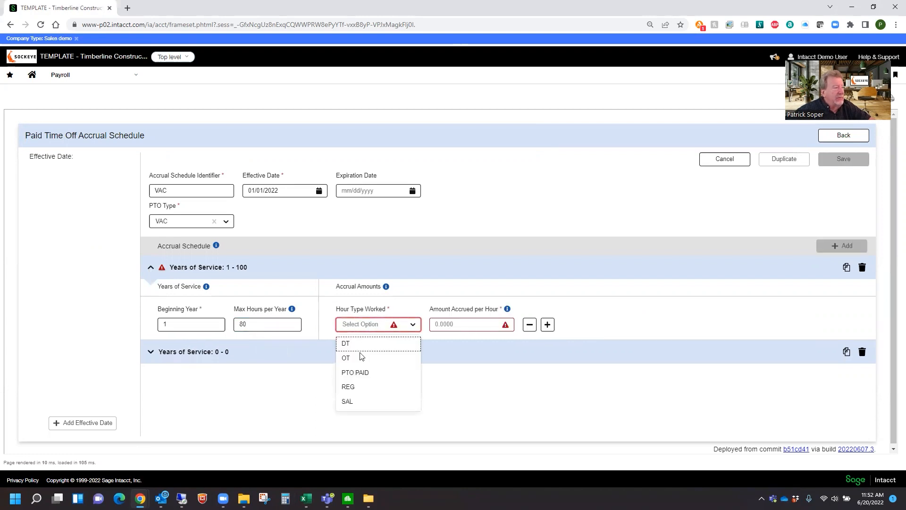
pyautogui.click(359, 387)
pyautogui.click(470, 327)
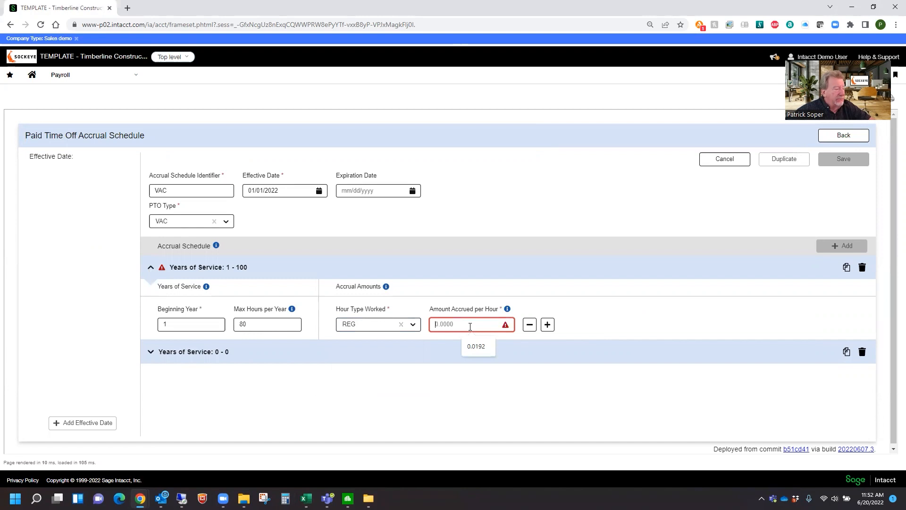
pyautogui.write('.0385')
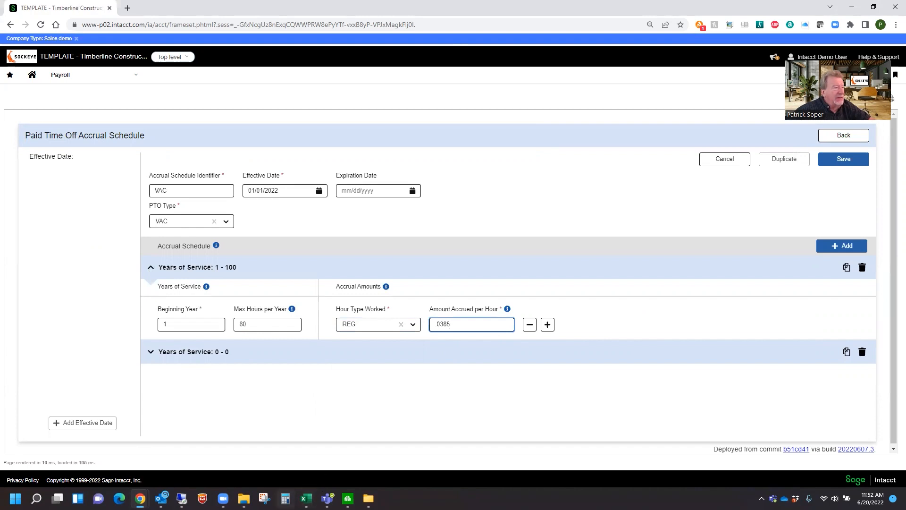
# - Check the hourly rate for the 80-hour tier in Calculator by computing 80 ÷ 52 ÷ 40
pyautogui.click(285, 498)
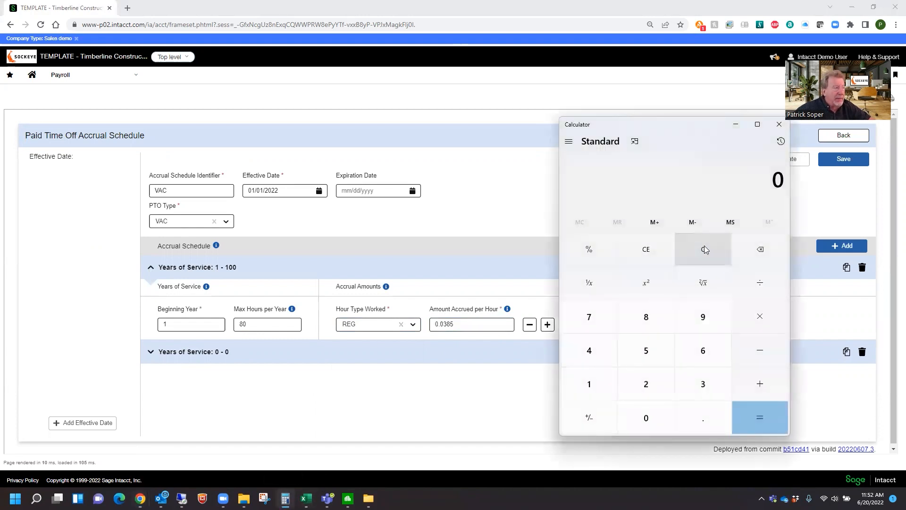
pyautogui.write('80/52')
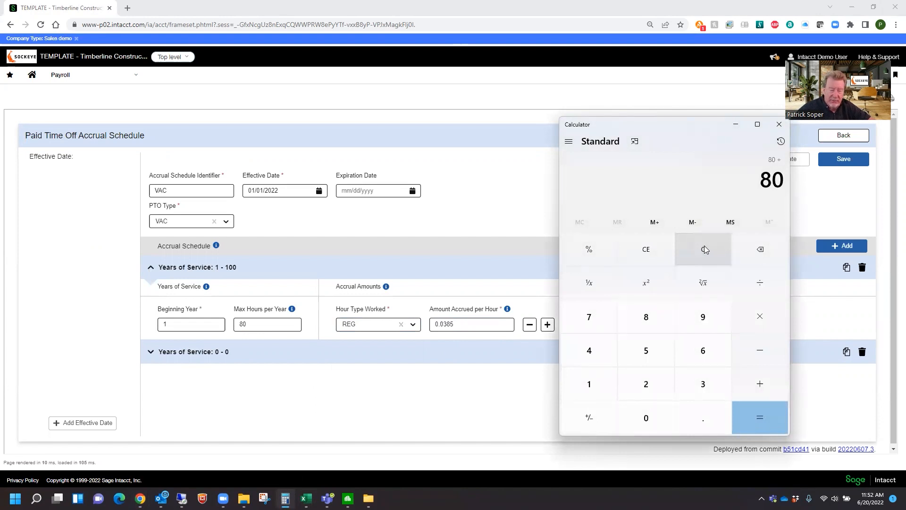
pyautogui.press('/')
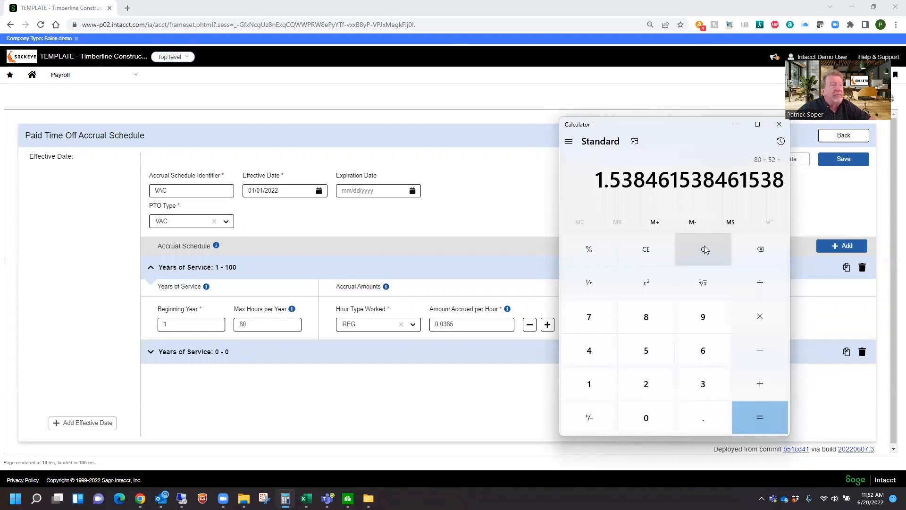
pyautogui.write('40')
pyautogui.press('Return')
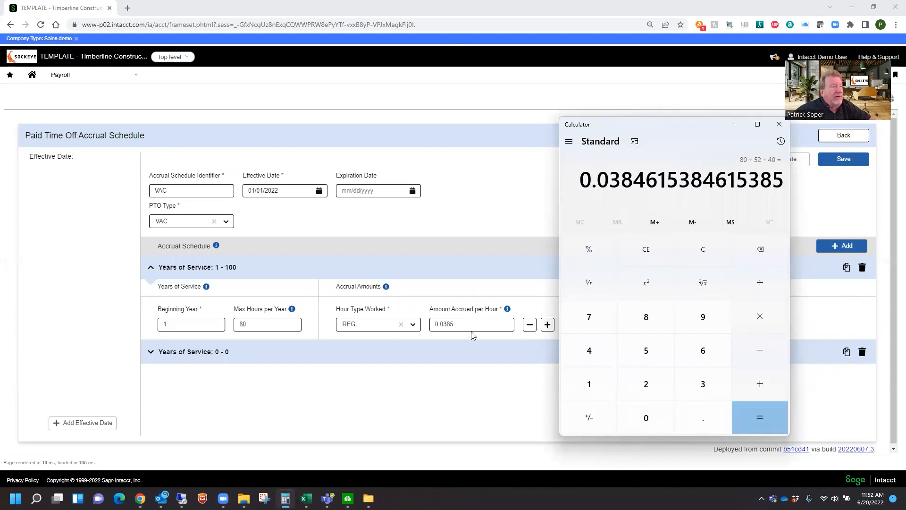
# - Back in the accrual schedule, add an accrual amount of 0.0385 per hour for the OT hour type to the year 1 tier
pyautogui.click(547, 324)
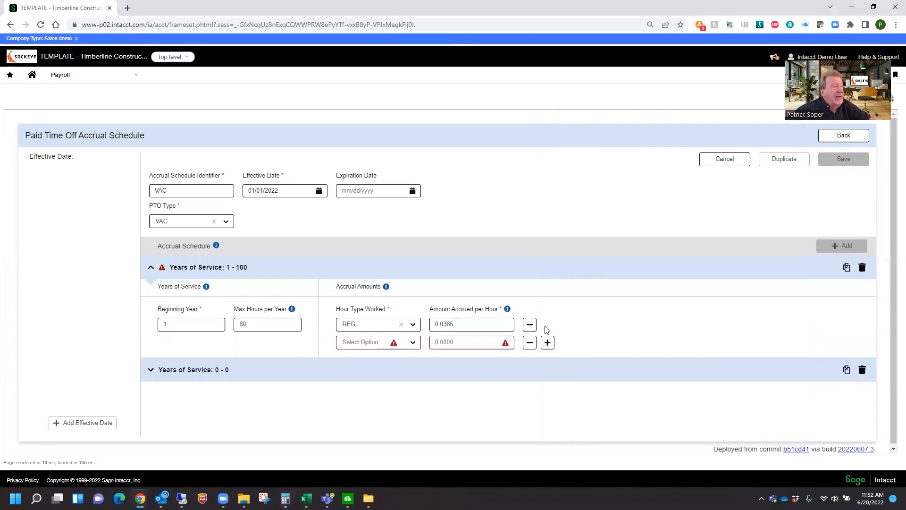
pyautogui.click(371, 350)
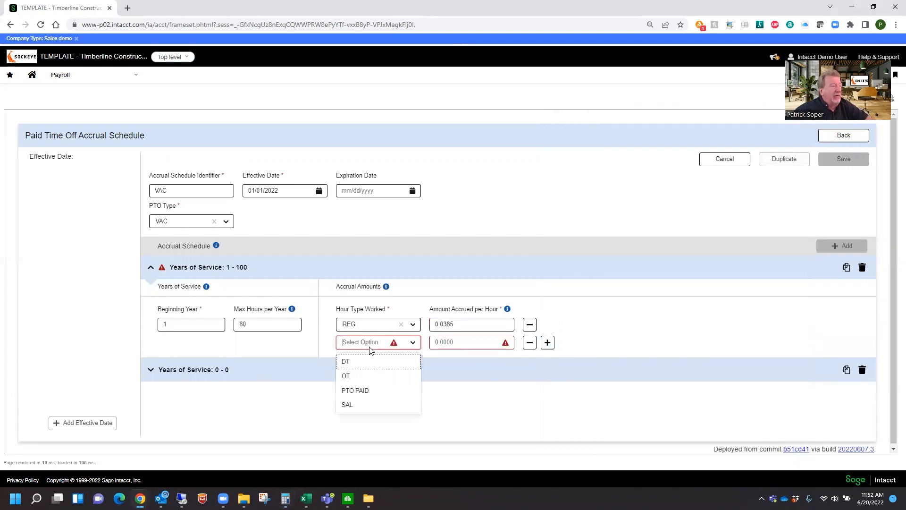
pyautogui.click(366, 377)
pyautogui.click(474, 341)
pyautogui.write('.0380')
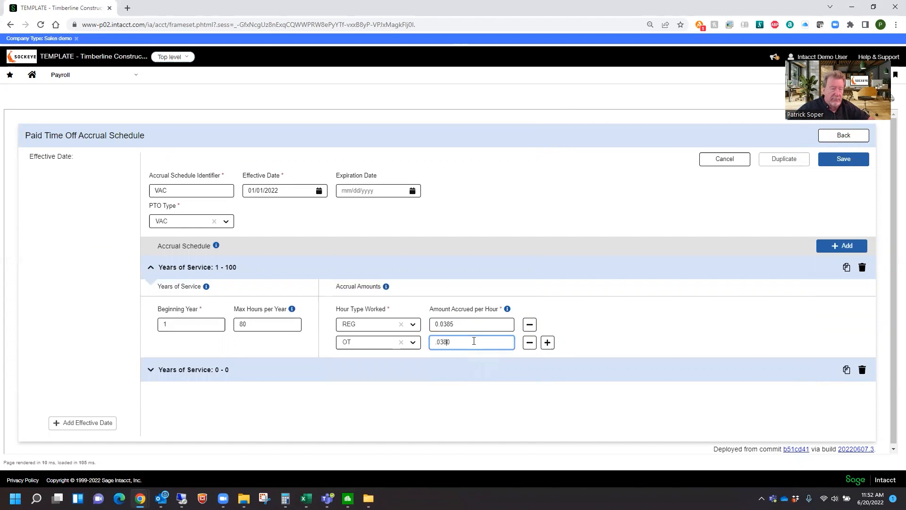
# - Add an accrual amount of 0.0385 per hour for the DT hour type to the year 1 tier
pyautogui.click(547, 342)
pyautogui.click(377, 363)
pyautogui.click(359, 381)
pyautogui.click(469, 359)
pyautogui.write('.0300')
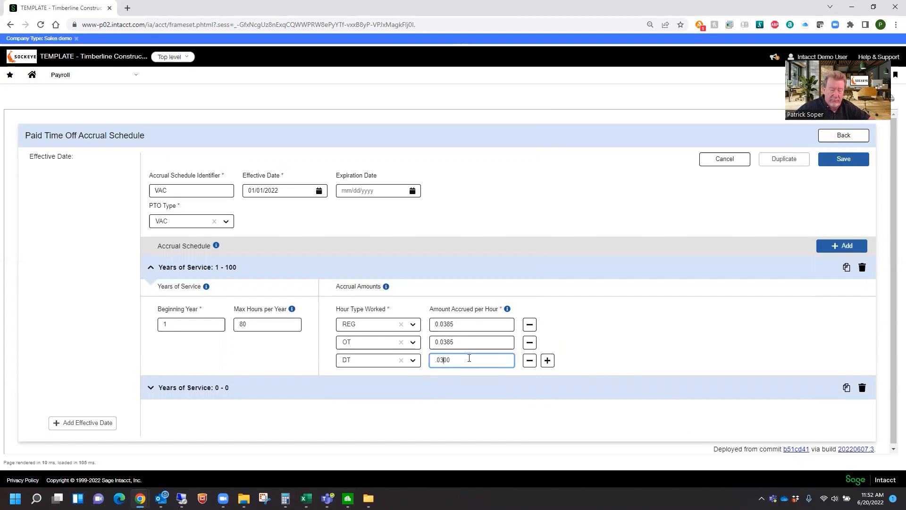
# - Add an accrual amount of 0.0385 per hour for the SAL hour type to the year 1 tier
pyautogui.click(547, 360)
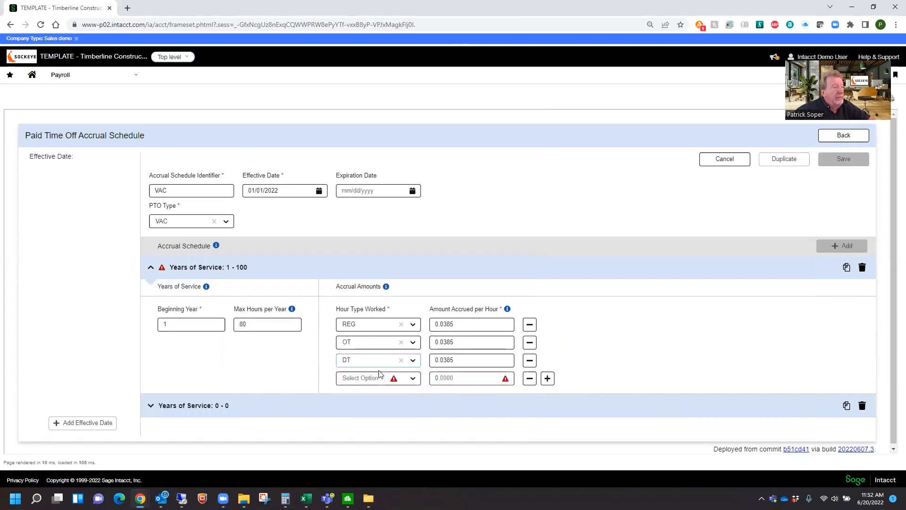
pyautogui.click(414, 380)
pyautogui.click(355, 412)
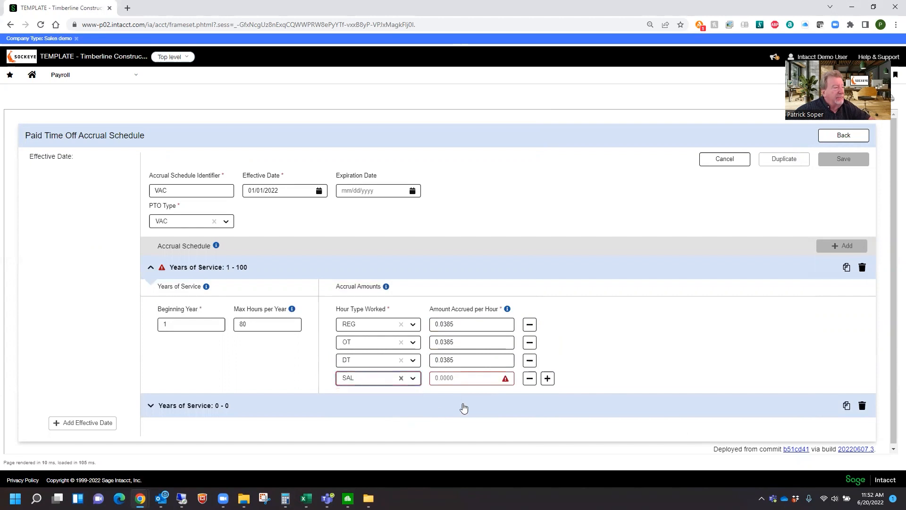
pyautogui.click(495, 379)
pyautogui.write('.0385')
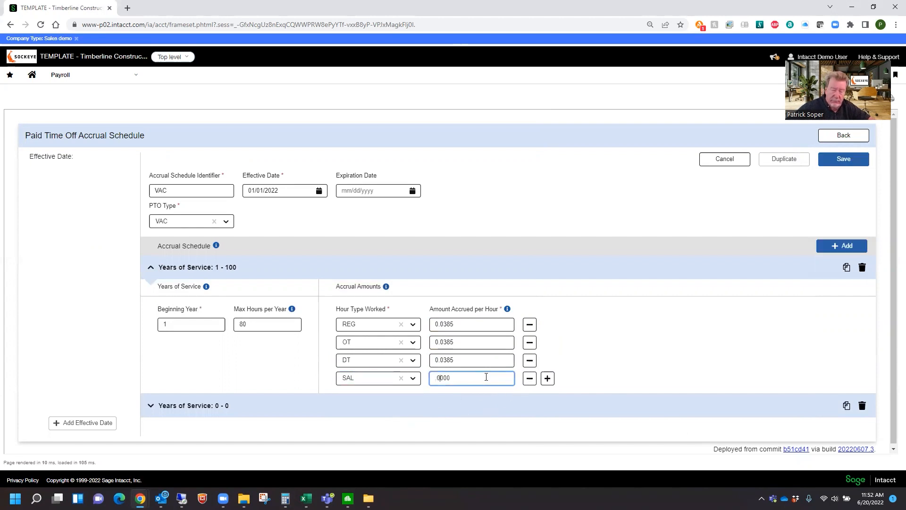
pyautogui.click(600, 367)
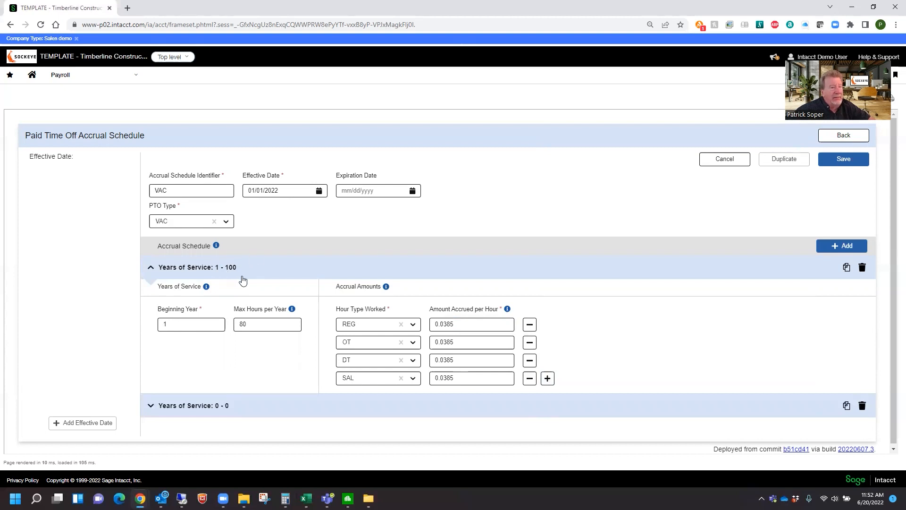
# - Add a third years-of-service tier beginning at year 5 with a maximum of 120 hours per year
pyautogui.click(846, 247)
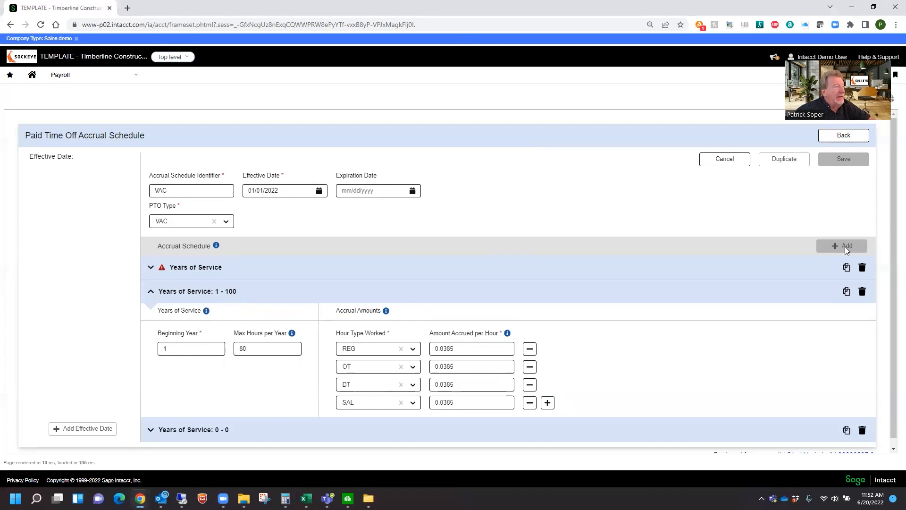
pyautogui.click(149, 268)
pyautogui.click(171, 325)
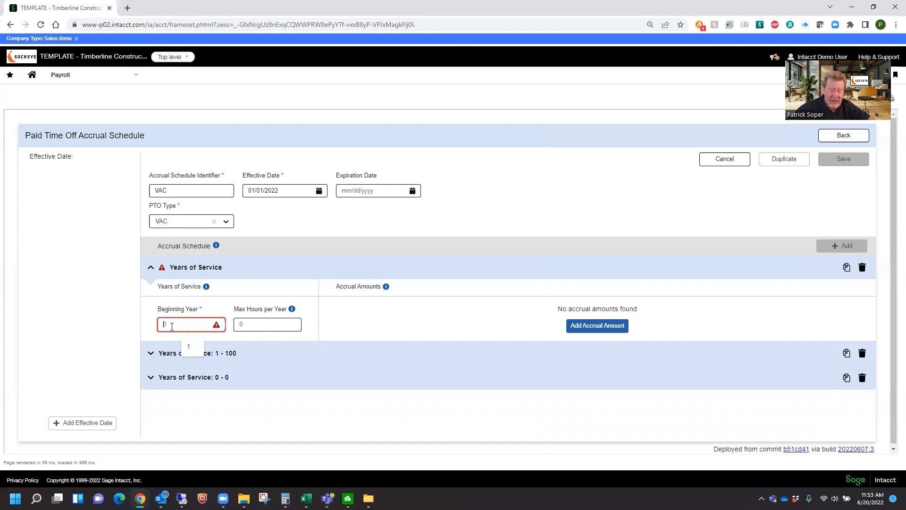
pyautogui.write('5')
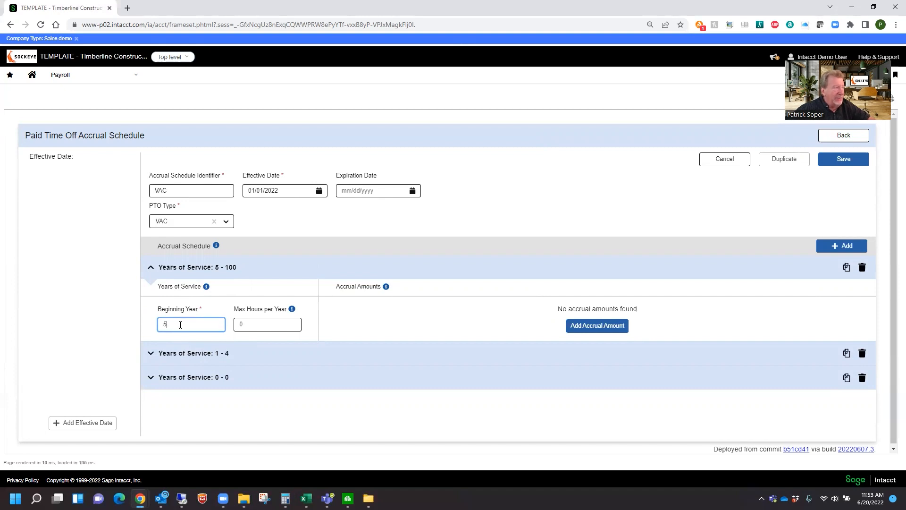
pyautogui.click(261, 326)
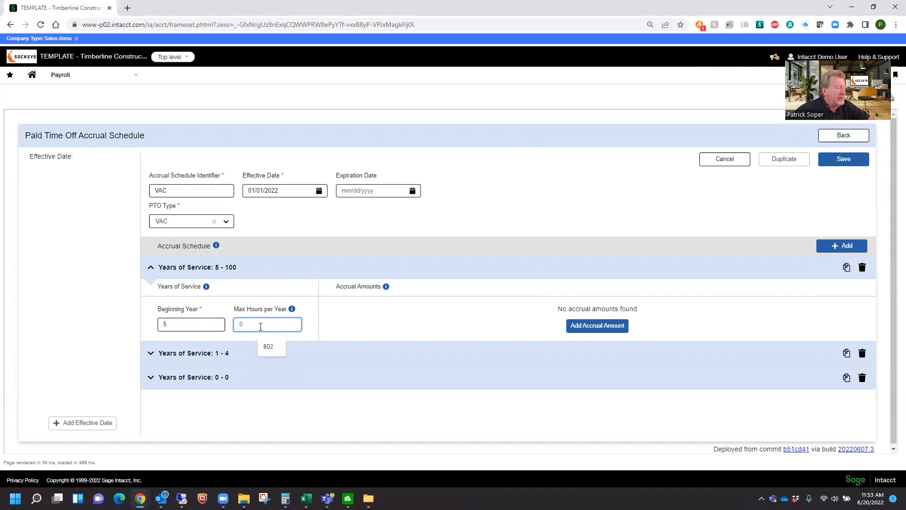
pyautogui.write('120')
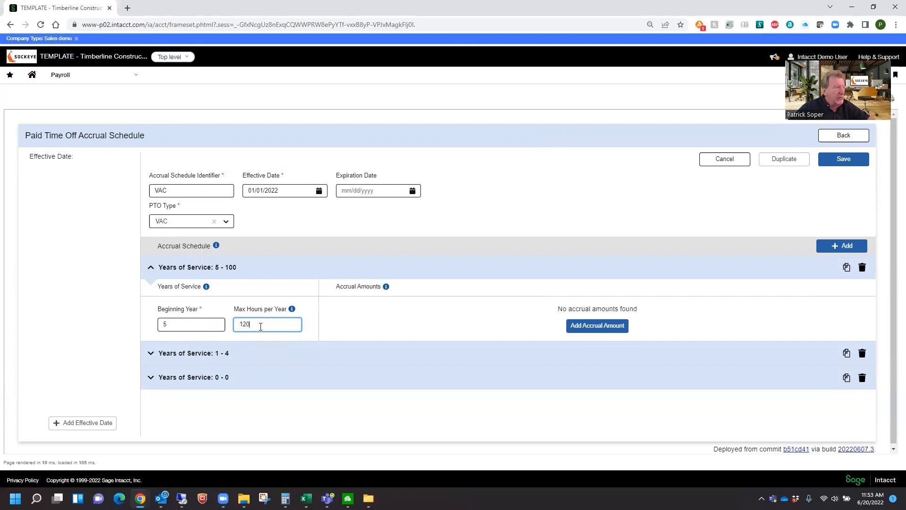
# - Add an accrual amount of 0.0577 per hour for the REG hour type to the tier beginning at year 5
pyautogui.click(591, 325)
pyautogui.click(357, 325)
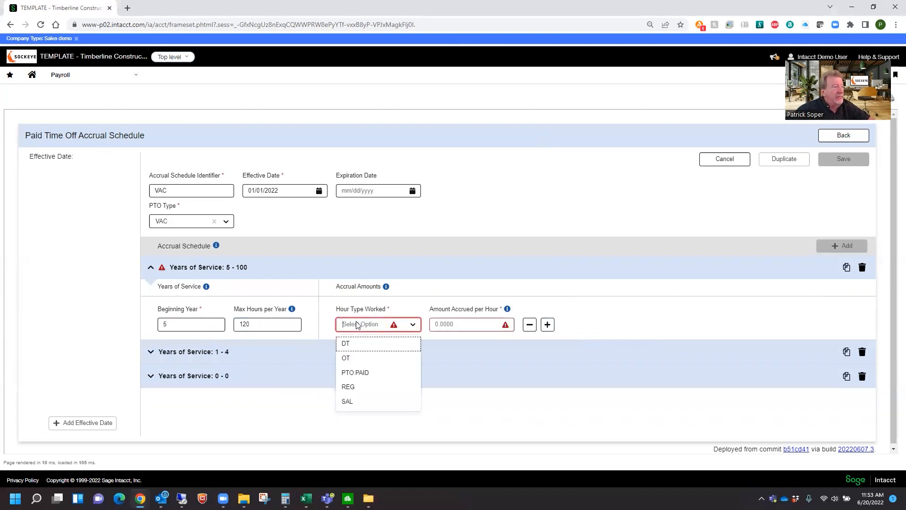
pyautogui.click(348, 386)
pyautogui.click(459, 325)
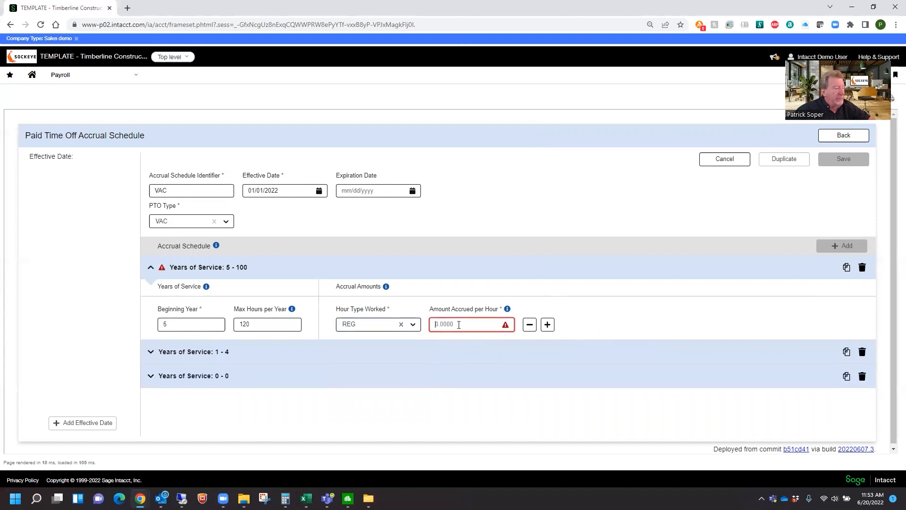
pyautogui.write('.0577')
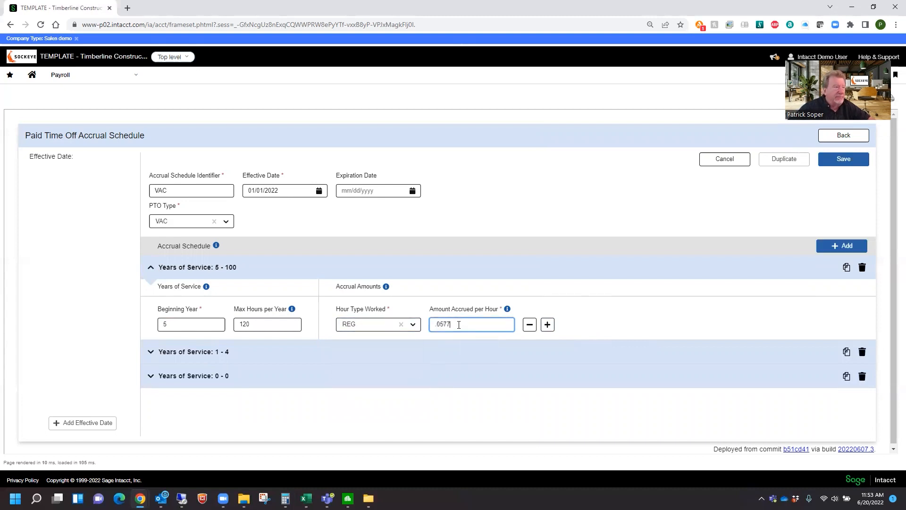
# - Add an accrual amount of 0.0577 per hour for the OT hour type to the year 5 tier
pyautogui.click(547, 325)
pyautogui.click(348, 343)
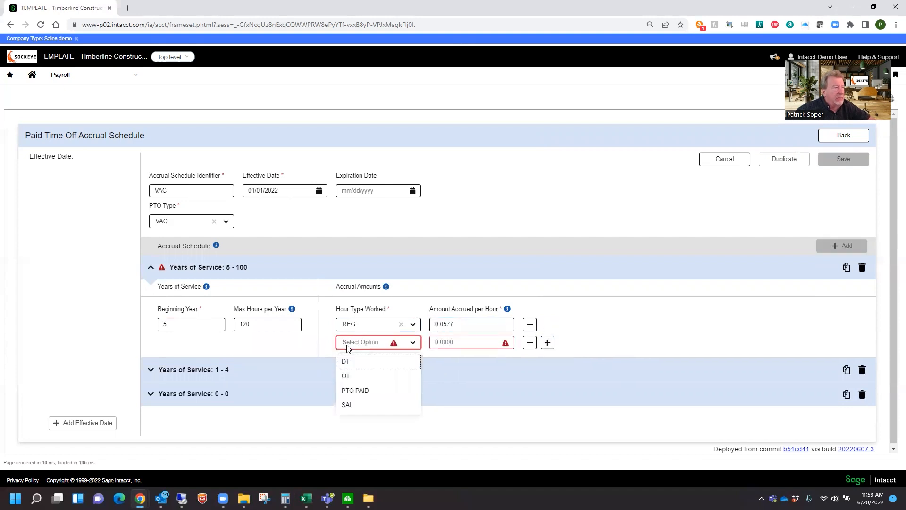
pyautogui.click(351, 375)
pyautogui.click(461, 343)
pyautogui.write('.0577')
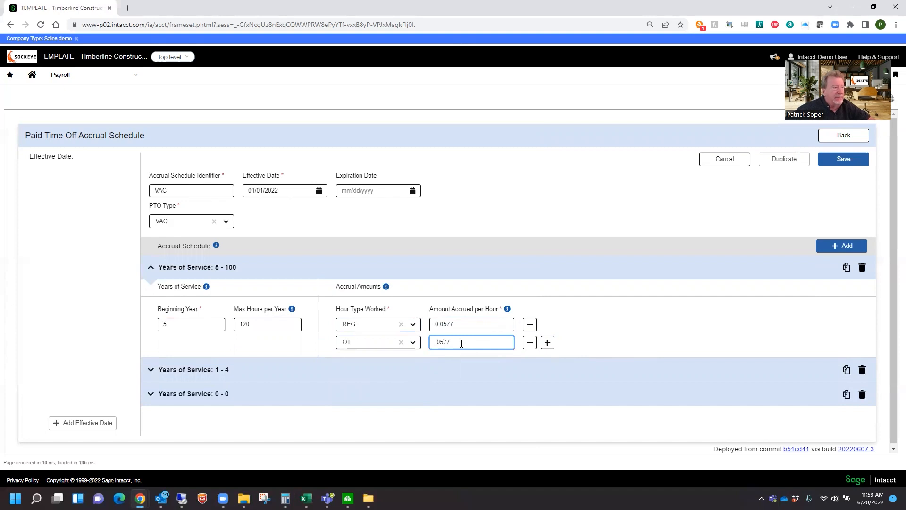
# - Add an accrual amount of 0.0577 per hour for the DT hour type to the year 5 tier
pyautogui.click(547, 342)
pyautogui.click(414, 361)
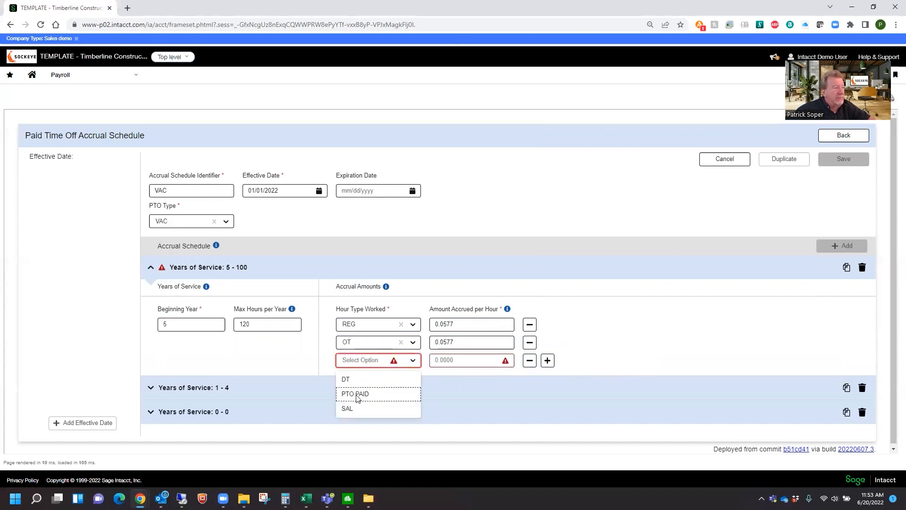
pyautogui.click(351, 375)
pyautogui.click(479, 364)
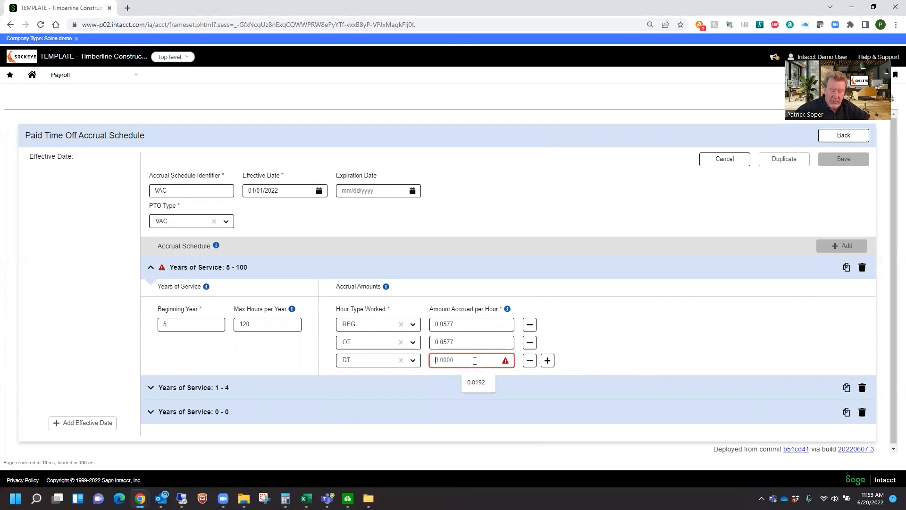
pyautogui.write('.0577')
# - Add an accrual amount of 0.0577 per hour for the SAL hour type to the year 5 tier
pyautogui.click(547, 360)
pyautogui.click(371, 377)
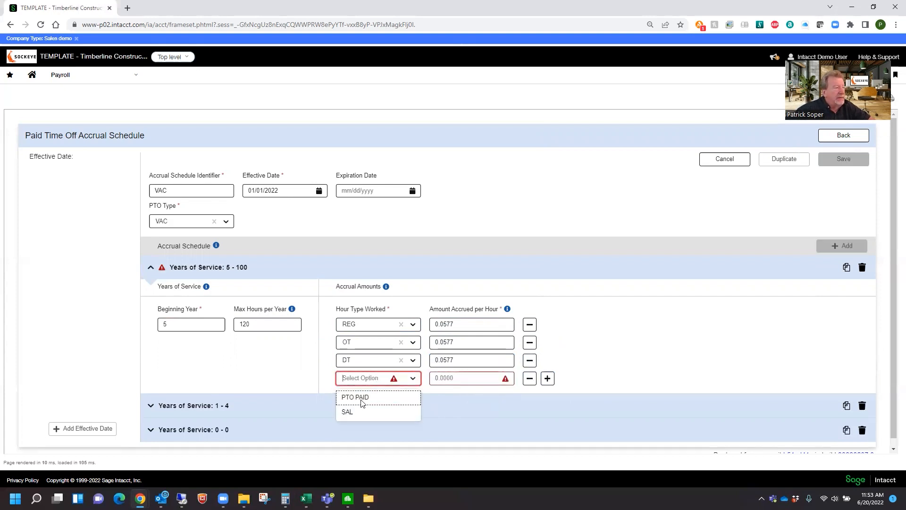
pyautogui.click(361, 412)
pyautogui.click(462, 377)
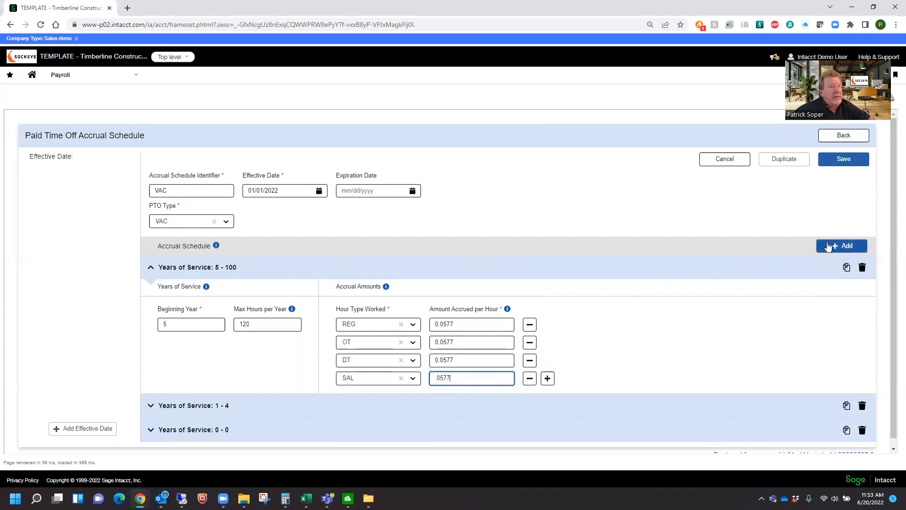
# - Add a fourth years-of-service tier beginning at year 9 with a maximum of 160 hours per year
pyautogui.click(834, 246)
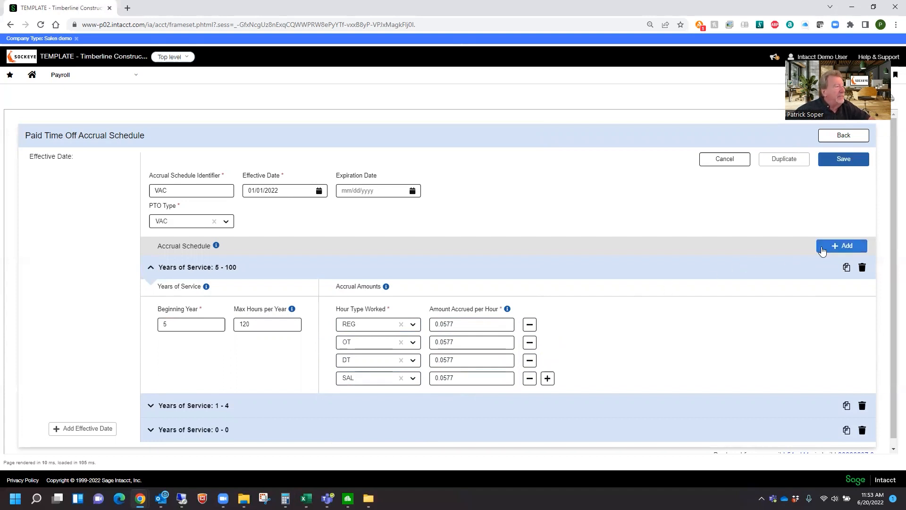
pyautogui.click(151, 268)
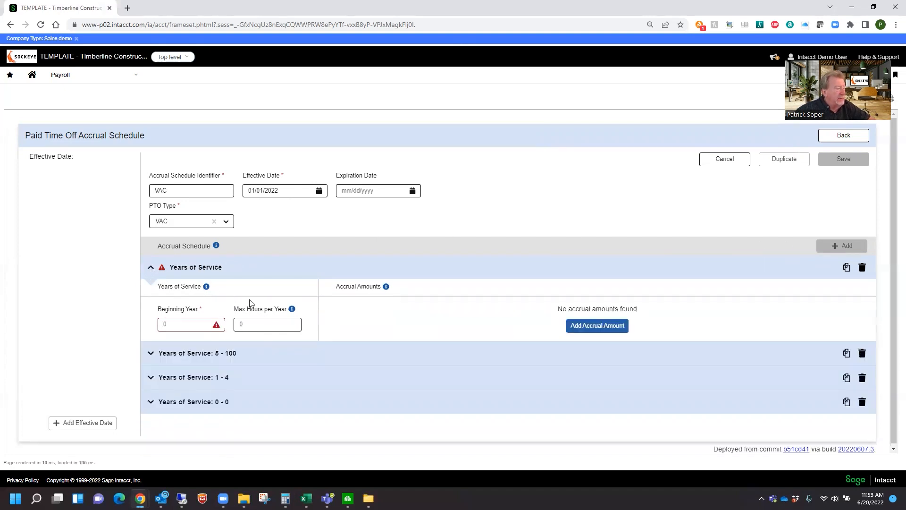
pyautogui.click(195, 325)
pyautogui.write('9')
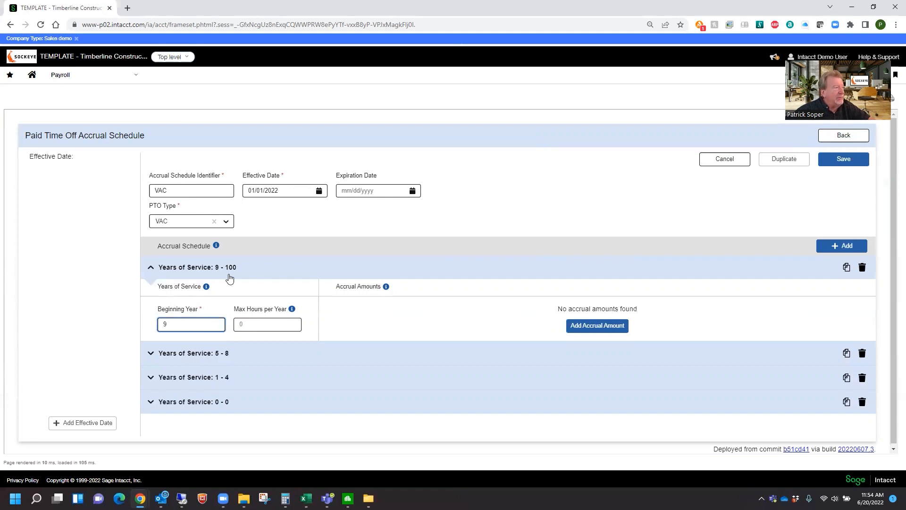
pyautogui.click(253, 324)
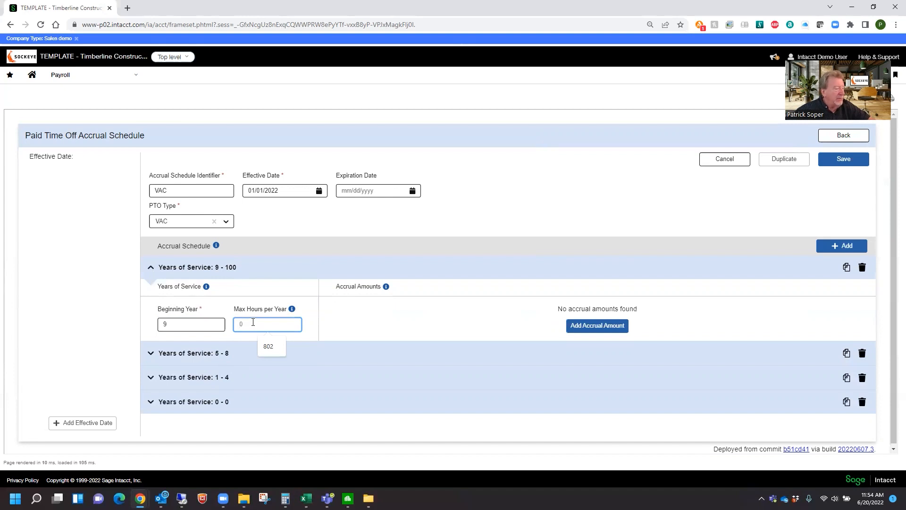
pyautogui.write('07')
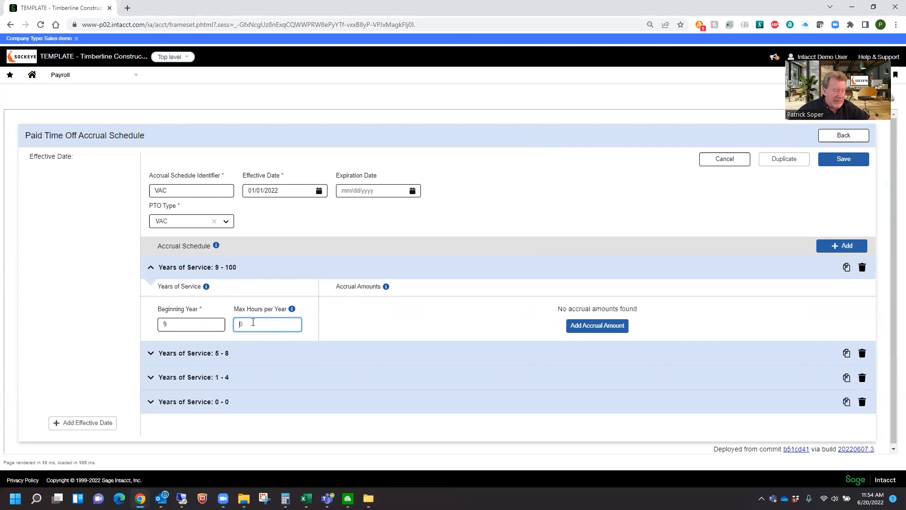
# - Add an accrual amount of 0.0769 per hour for the REG hour type to the tier beginning at year 9
pyautogui.click(600, 326)
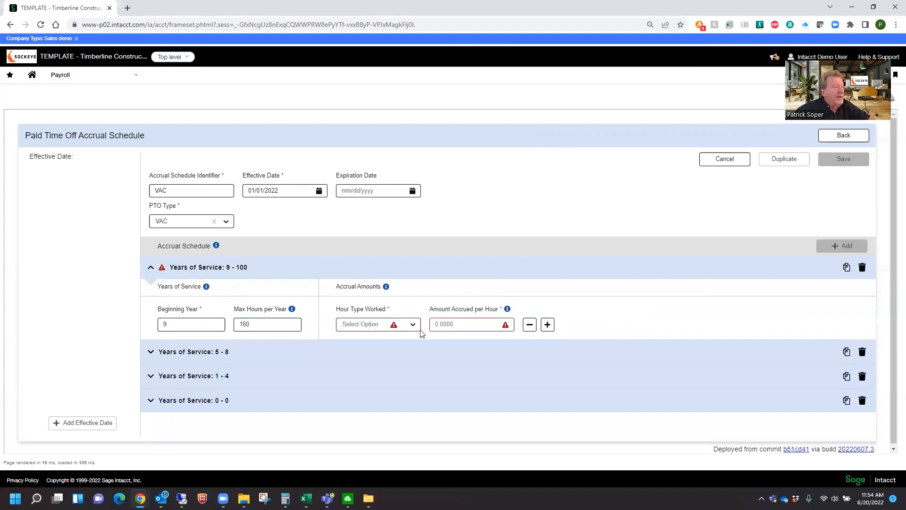
pyautogui.click(385, 324)
pyautogui.click(380, 383)
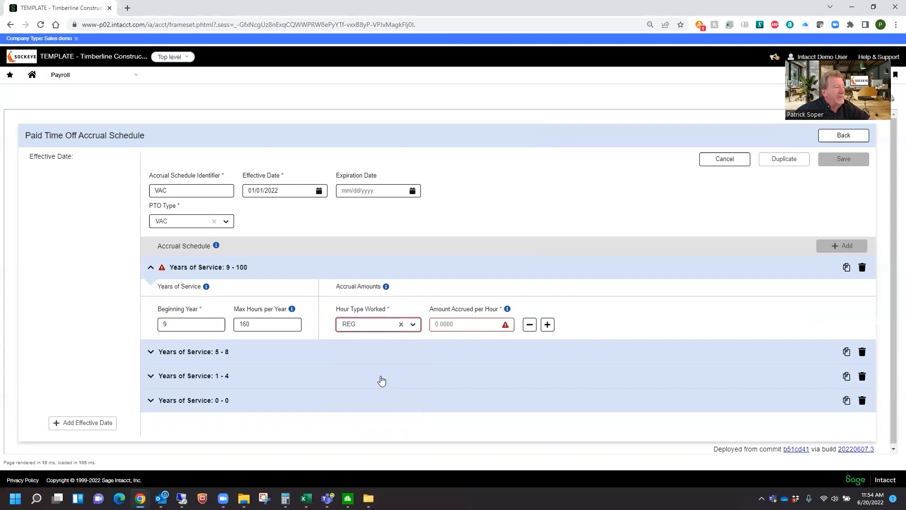
pyautogui.click(472, 324)
pyautogui.write('.0700')
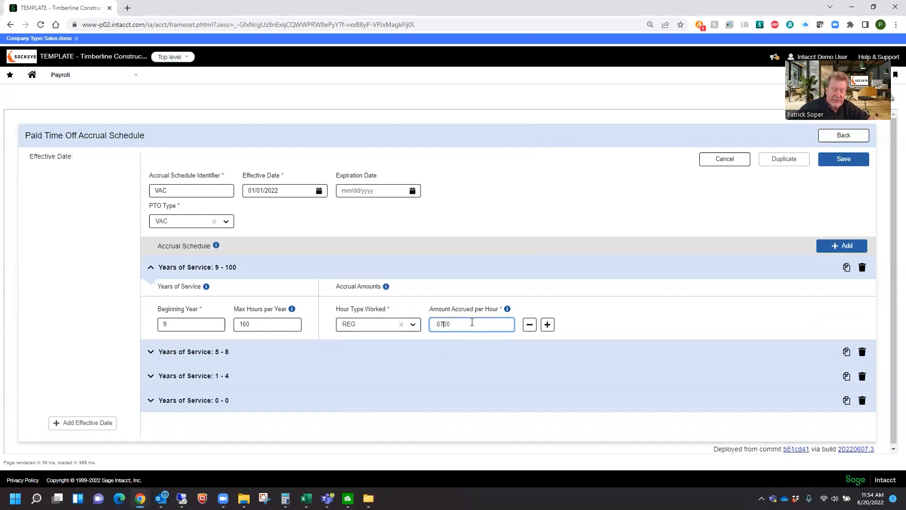
# - Add an accrual amount of 0.0769 per hour for the OT hour type to the year 9 tier
pyautogui.click(547, 324)
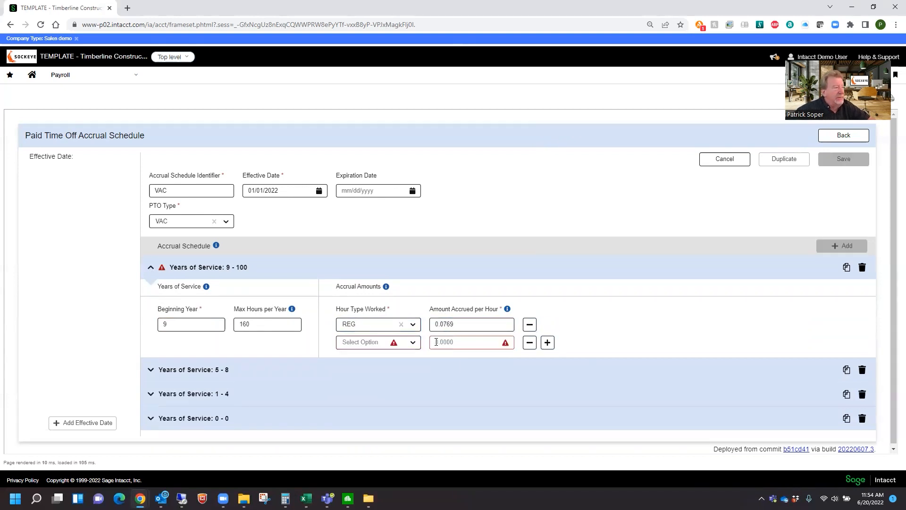
pyautogui.click(366, 344)
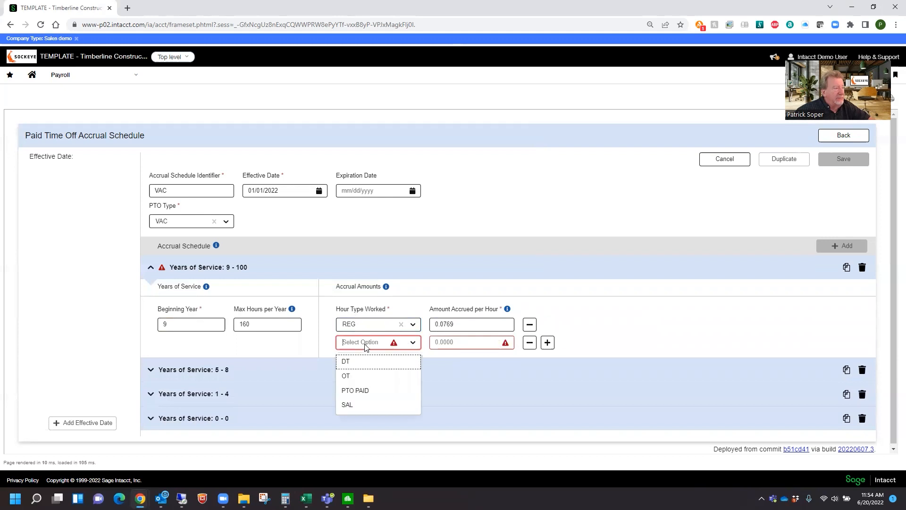
pyautogui.click(349, 375)
pyautogui.click(467, 344)
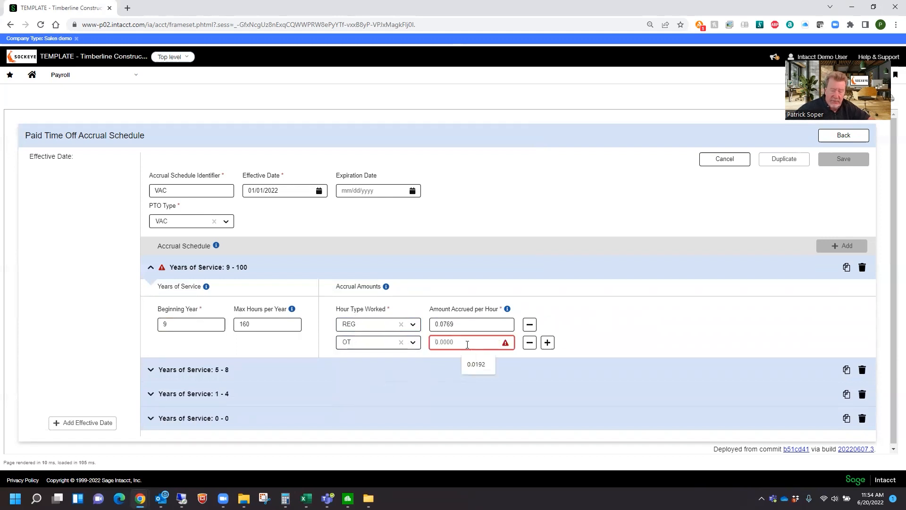
pyautogui.write('.0700')
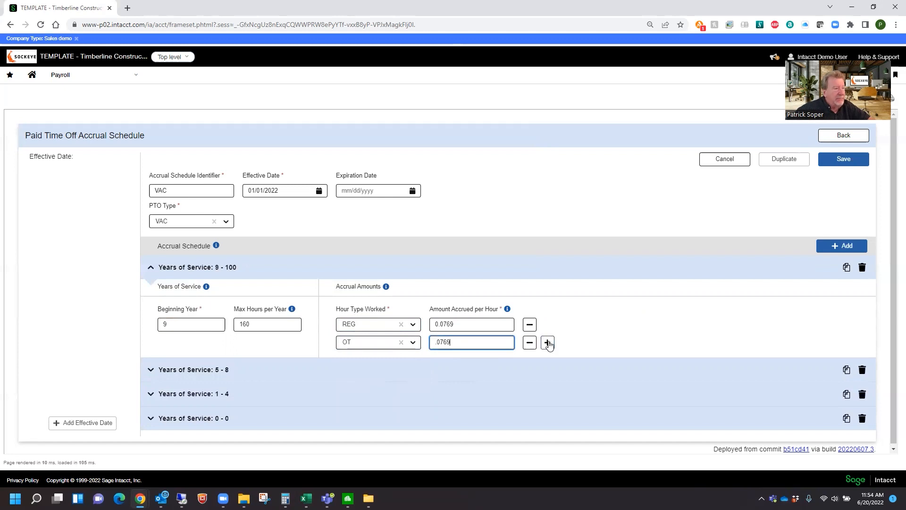
# - Add an accrual amount of 0.0769 per hour for the DT hour type to the year 9 tier
pyautogui.click(548, 342)
pyautogui.click(357, 361)
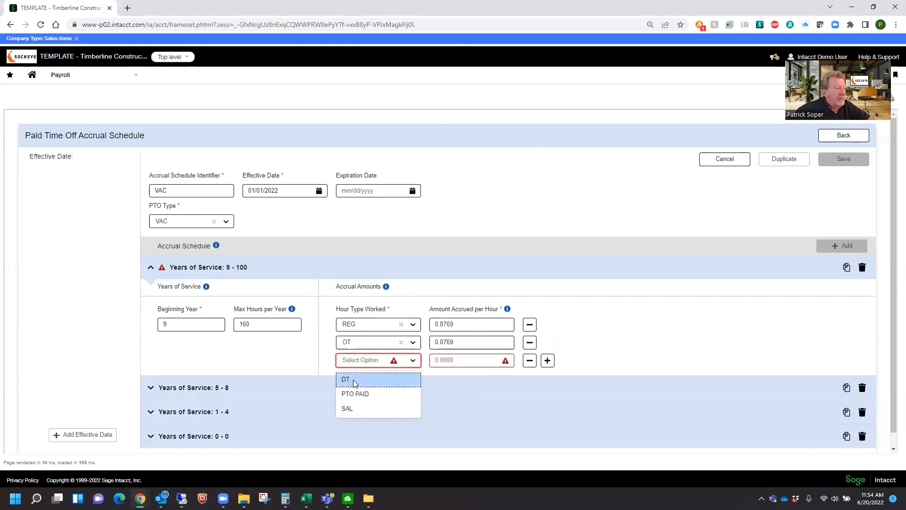
pyautogui.click(352, 379)
pyautogui.click(465, 360)
pyautogui.write('.076')
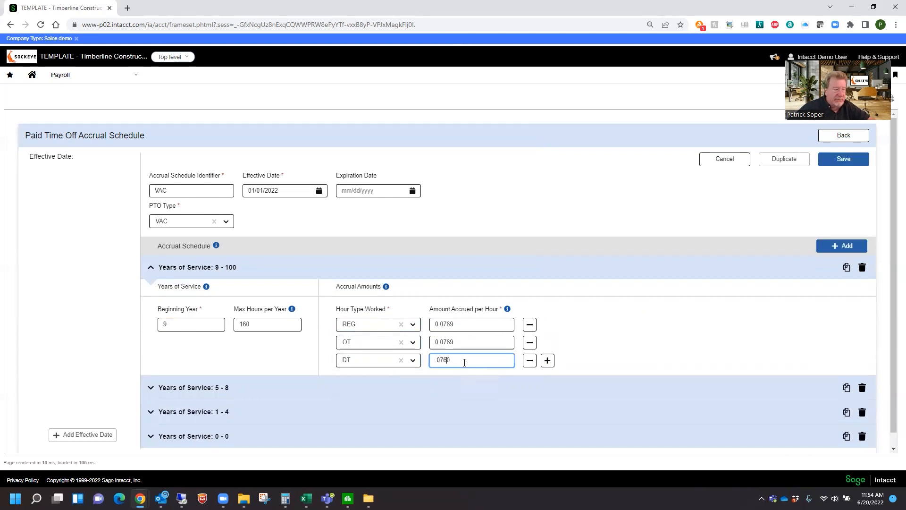
pyautogui.write('9')
# - Add an accrual amount of 0.0769 per hour for the SAL hour type to the year 9 tier
pyautogui.click(547, 361)
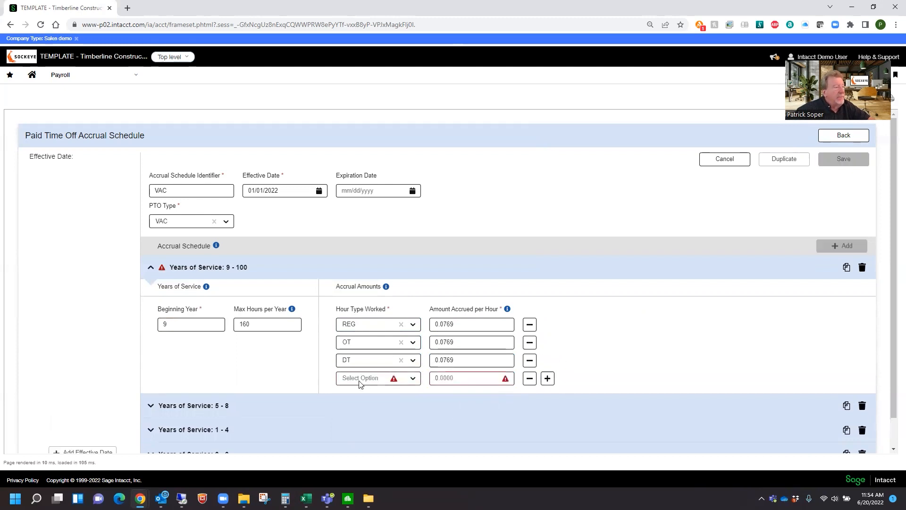
pyautogui.click(373, 378)
pyautogui.click(350, 412)
pyautogui.click(472, 381)
pyautogui.write('.0769')
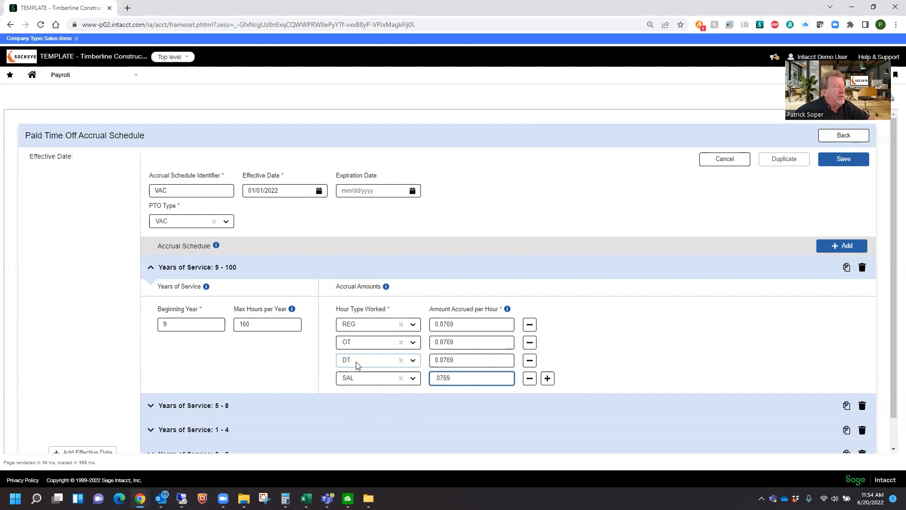
# - Collapse the year 9 tier, save the VAC accrual schedule and return to the list of accrual schedules
pyautogui.click(152, 268)
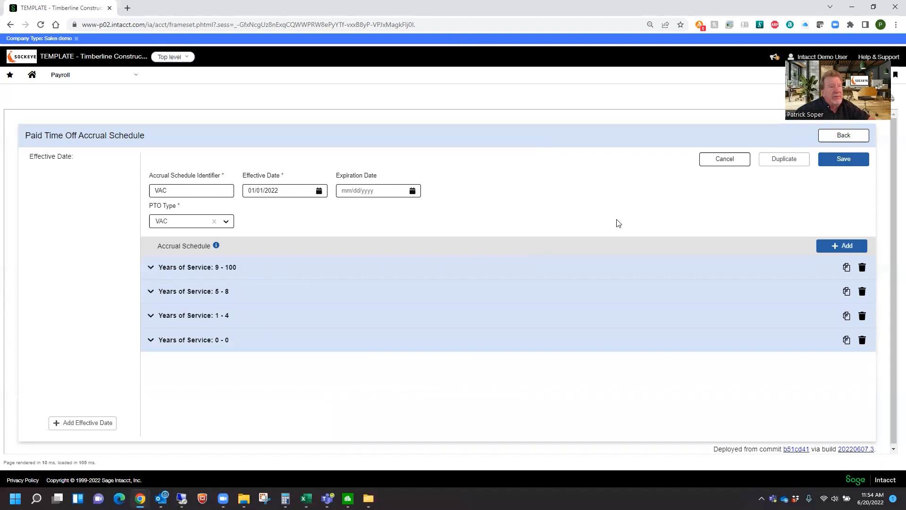
pyautogui.click(839, 161)
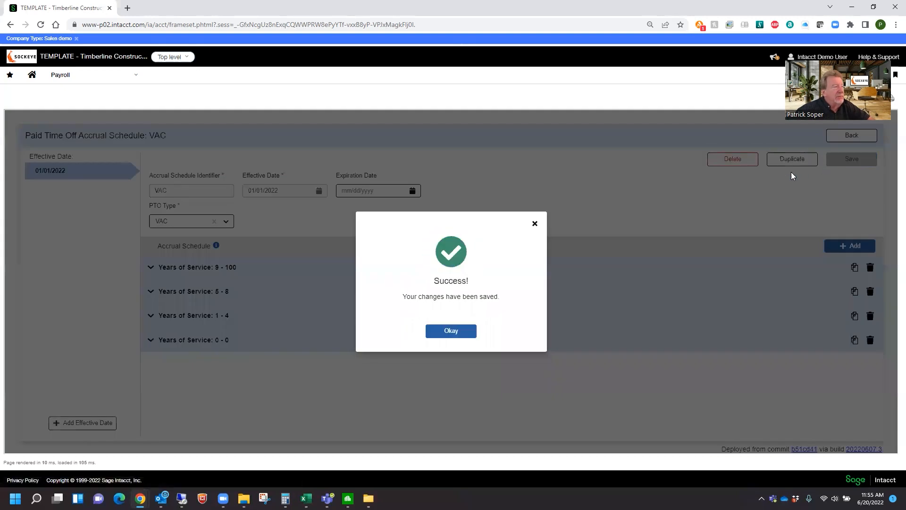
pyautogui.click(449, 332)
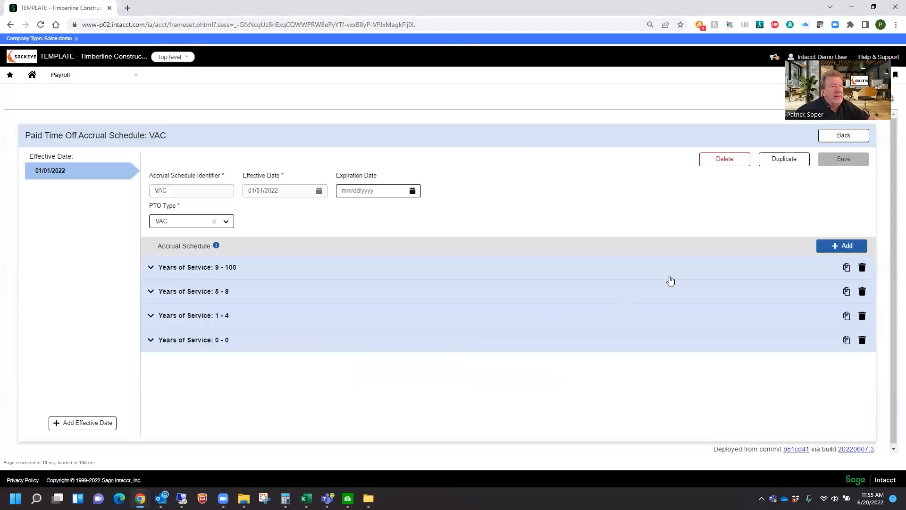
pyautogui.click(839, 137)
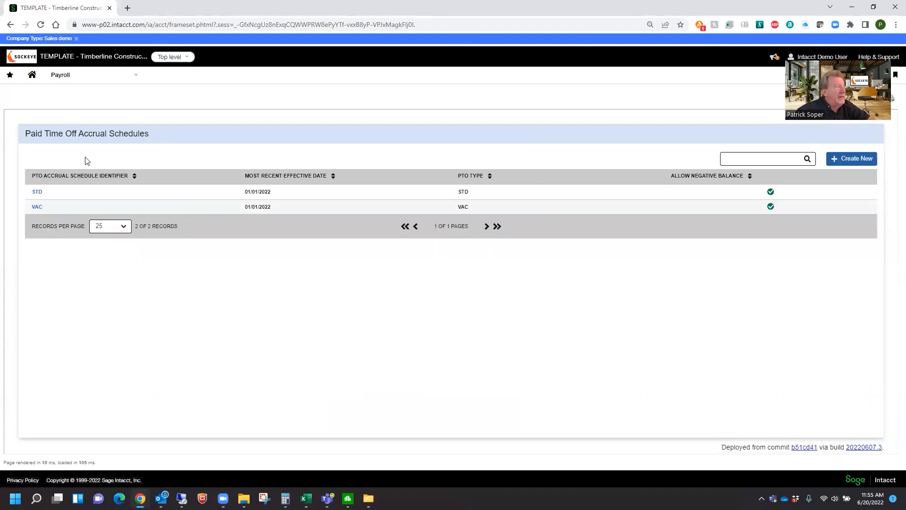